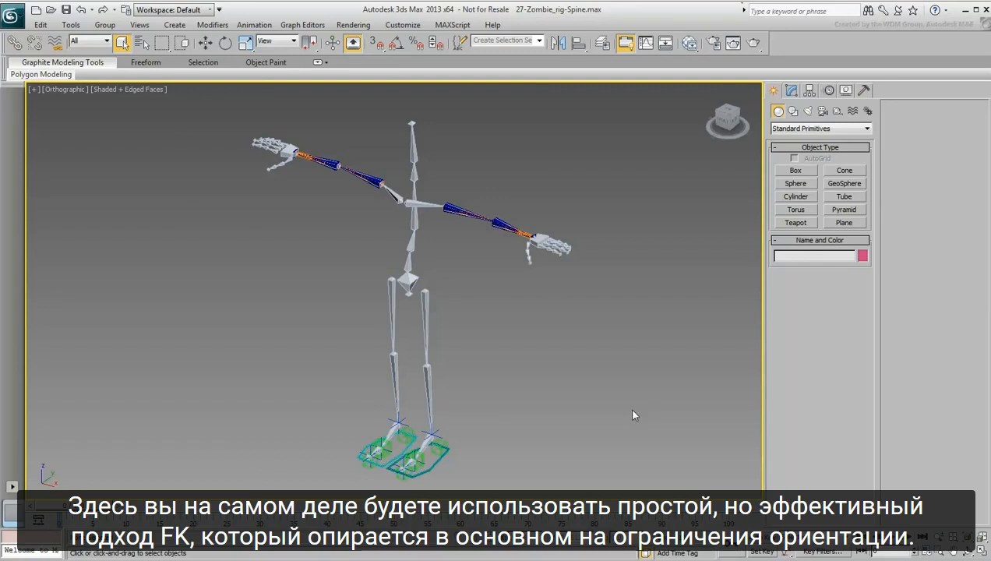
- Draw a circle spline centred between the character's feet and set its radius to 15
{"action": "middle_click_drag", "start_coordinate": [514, 381], "coordinate": [522, 395], "text": "alt"}
{"action": "middle_click_drag", "start_coordinate": [501, 489], "coordinate": [525, 362]}
{"action": "scroll", "coordinate": [523, 354], "scroll_direction": "up", "scroll_amount": 3}
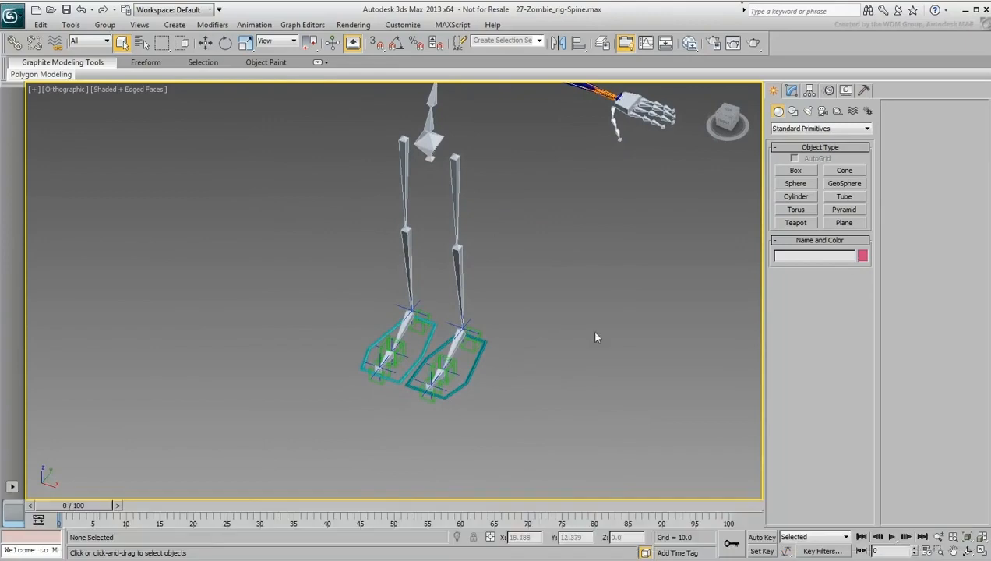
{"action": "left_click", "coordinate": [792, 111]}
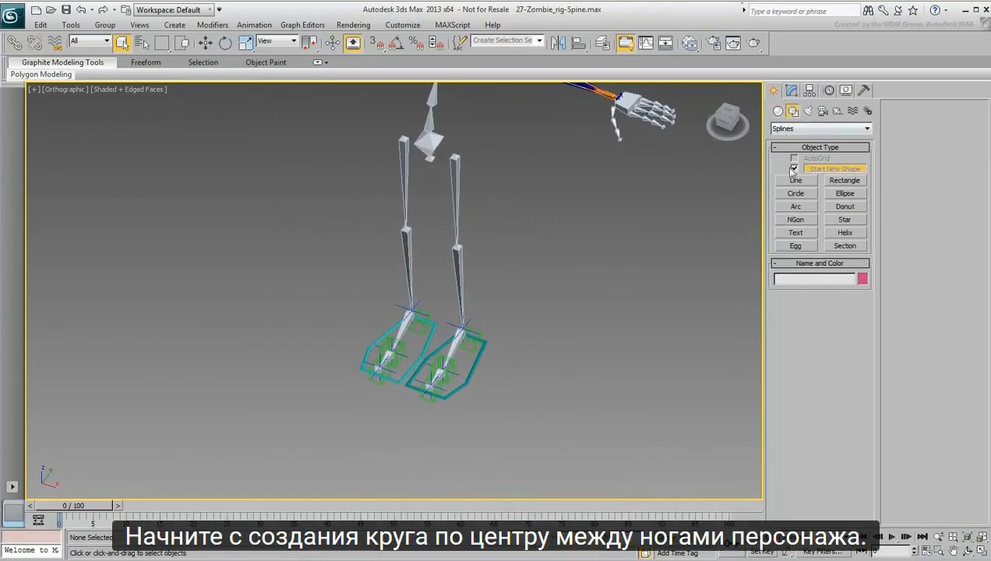
{"action": "left_click", "coordinate": [795, 194]}
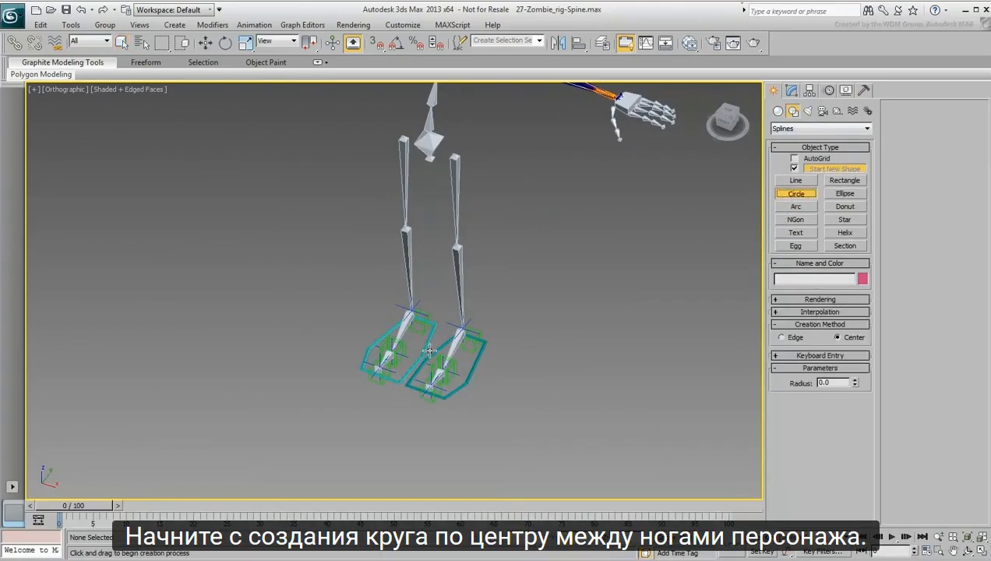
{"action": "left_click_drag", "start_coordinate": [429, 352], "coordinate": [548, 317]}
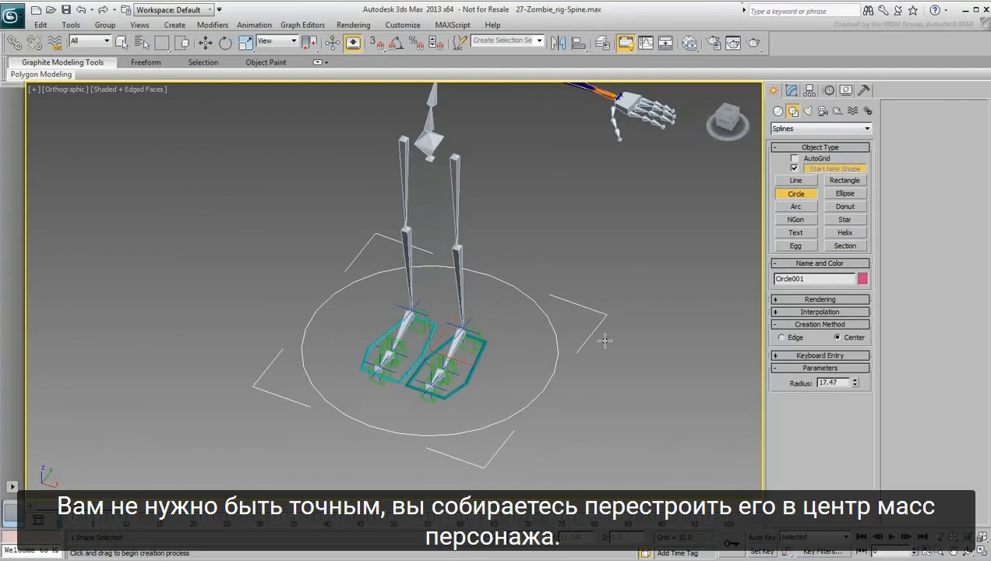
{"action": "double_click", "coordinate": [837, 383]}
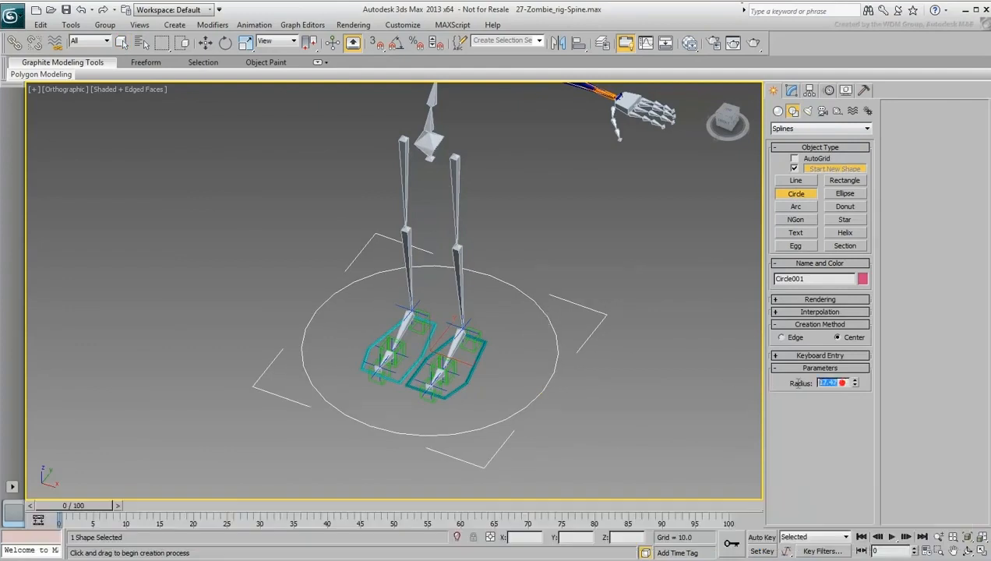
{"action": "type", "text": "15"}
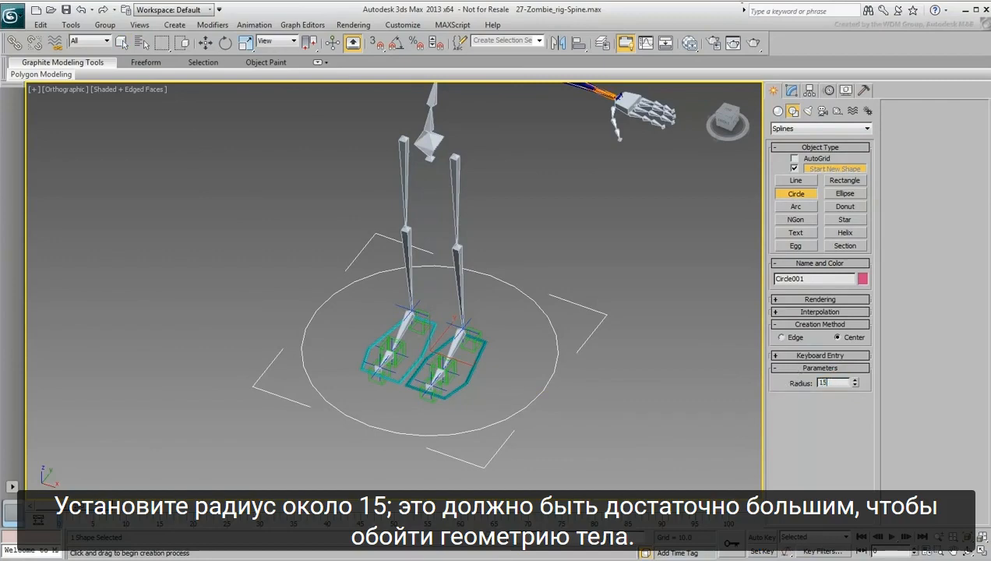
{"action": "key", "text": "Return"}
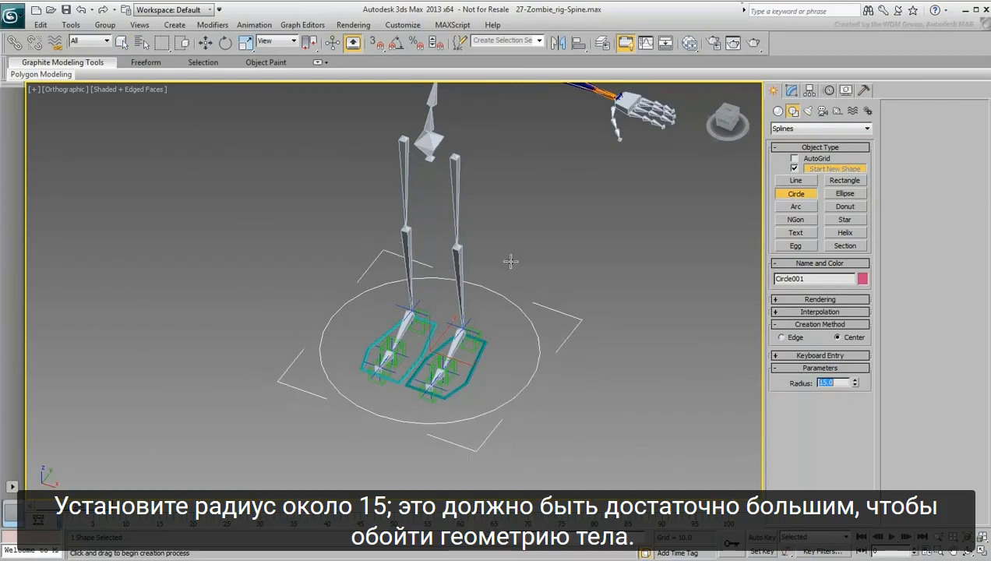
- Enable viewport rendering for the circle, with a radial thickness of 0.4 and 3 sides
{"action": "middle_click_drag", "start_coordinate": [546, 259], "coordinate": [543, 270]}
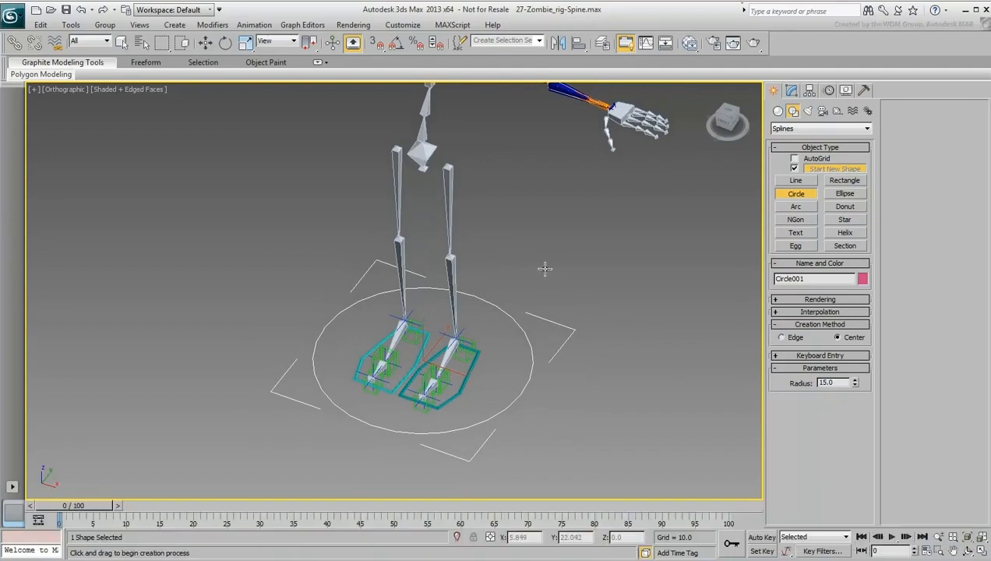
{"action": "left_click", "coordinate": [818, 300]}
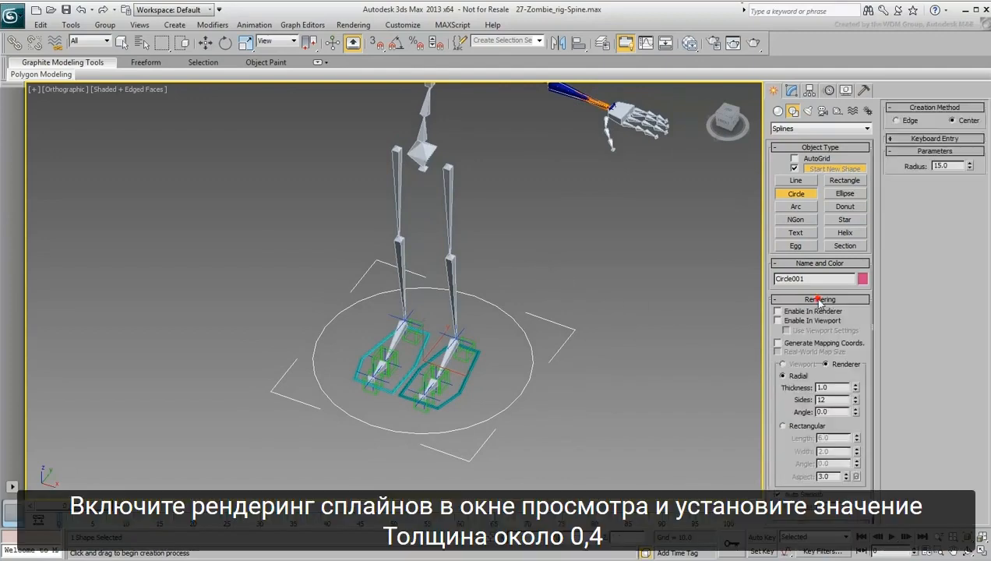
{"action": "left_click", "coordinate": [797, 321]}
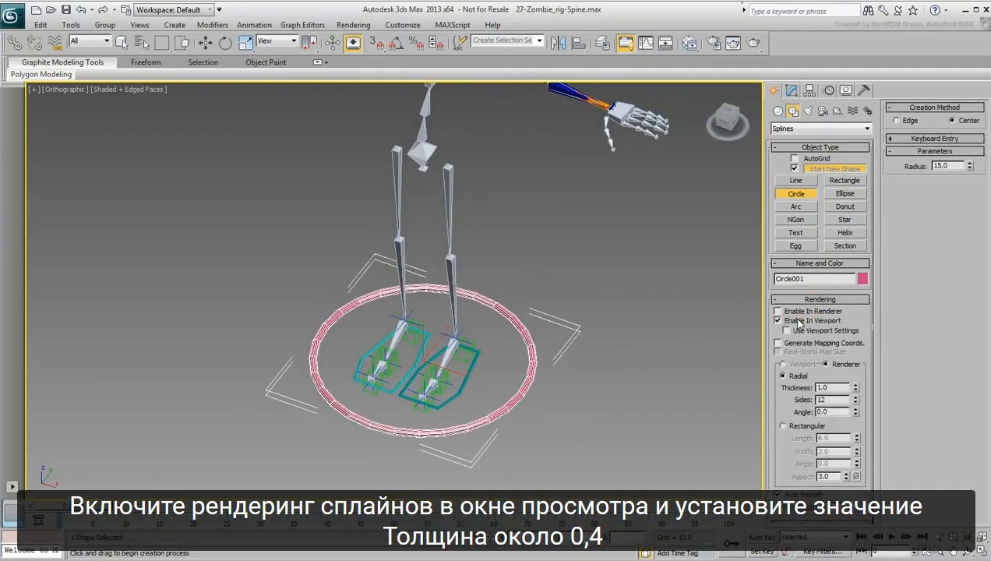
{"action": "double_click", "coordinate": [836, 387]}
{"action": "type", "text": "0.4"}
{"action": "key", "text": "Return"}
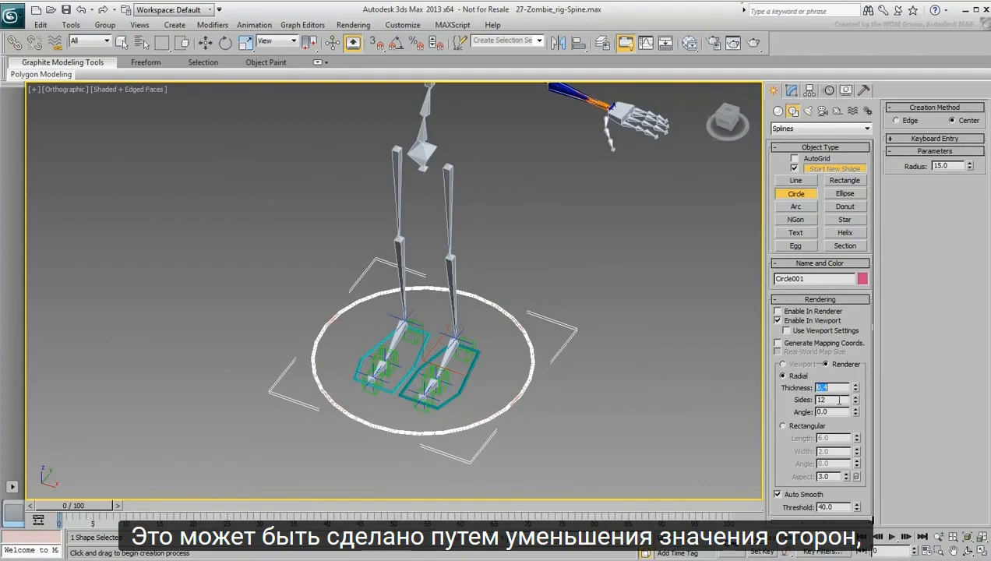
{"action": "key", "text": "Tab"}
{"action": "type", "text": "3"}
{"action": "key", "text": "Return"}
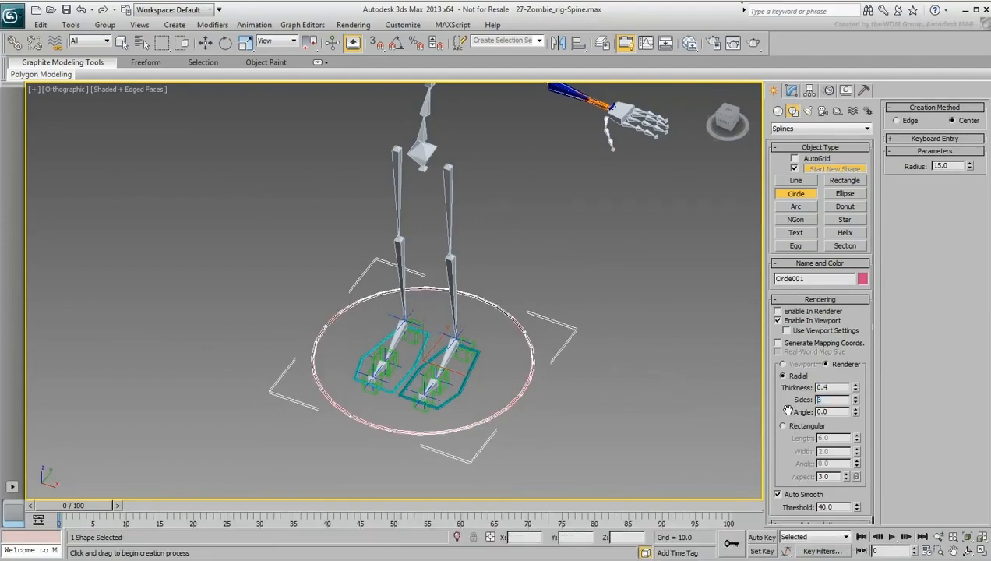
- Set the circle's interpolation steps to 3 and name it zombie_COM_ctrl
{"action": "scroll", "coordinate": [785, 406], "scroll_direction": "down", "scroll_amount": 1}
{"action": "left_click", "coordinate": [819, 517]}
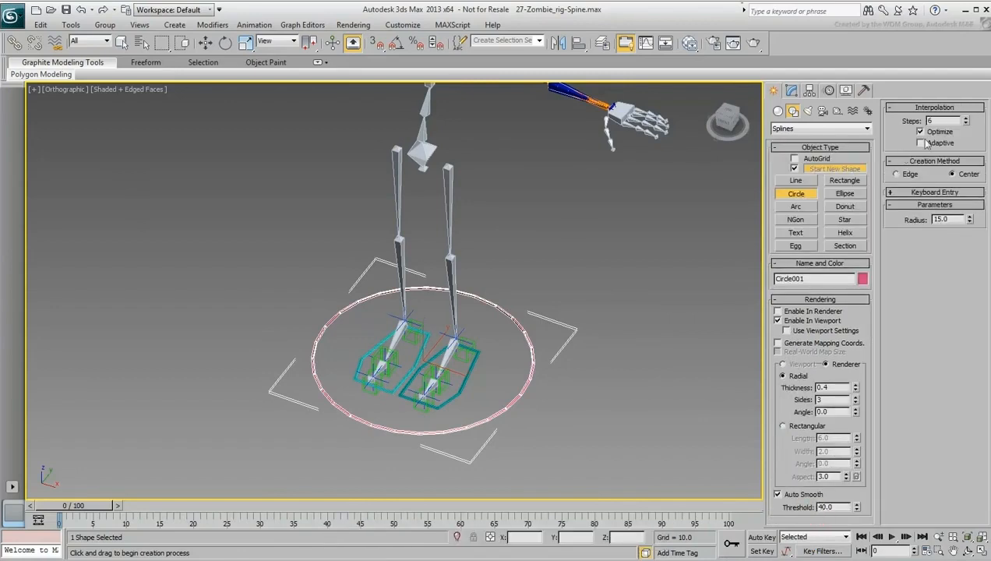
{"action": "type", "text": "3"}
{"action": "key", "text": "Return"}
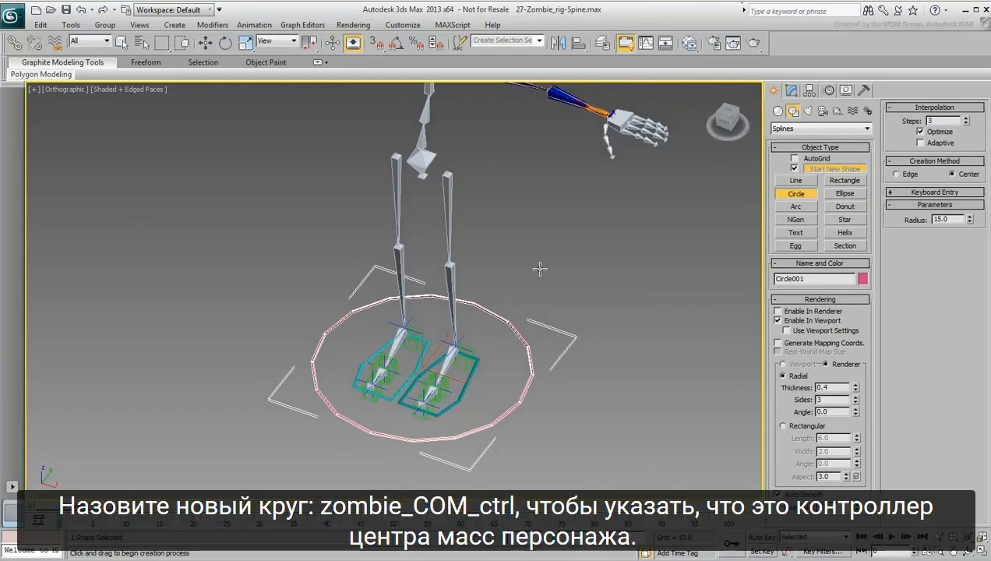
{"action": "type", "text": "zombie_COM_ctrl"}
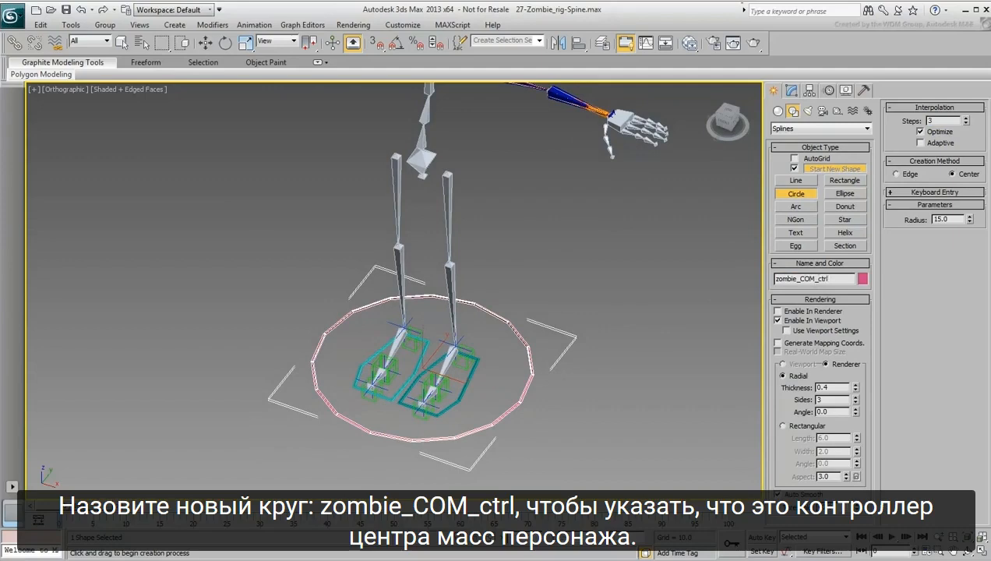
- Align the zombie_COM_ctrl circle to the pelvis bone in X, Y and Z position, pivot point to pivot point
{"action": "middle_click_drag", "start_coordinate": [573, 254], "coordinate": [622, 180], "text": "alt"}
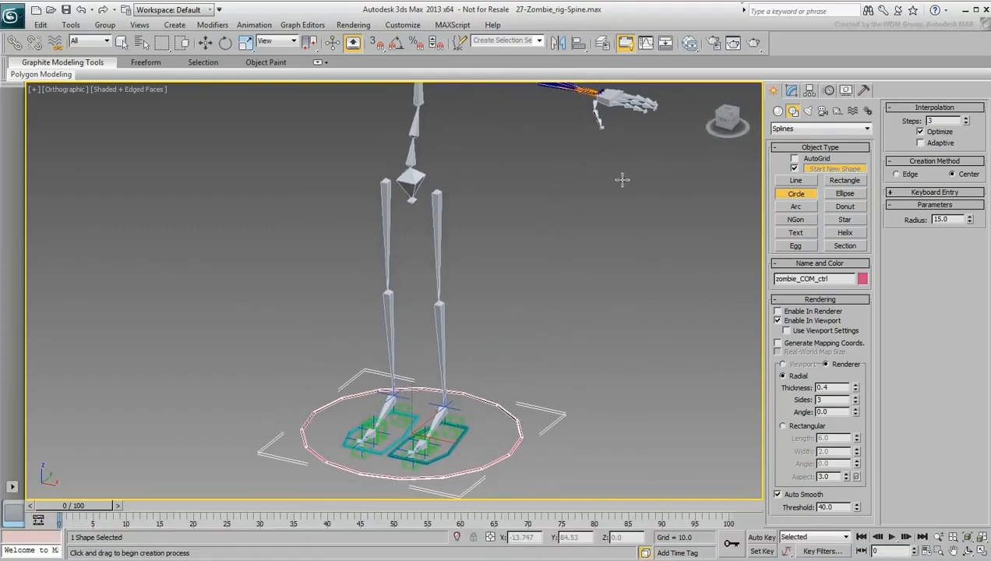
{"action": "left_click", "coordinate": [577, 43]}
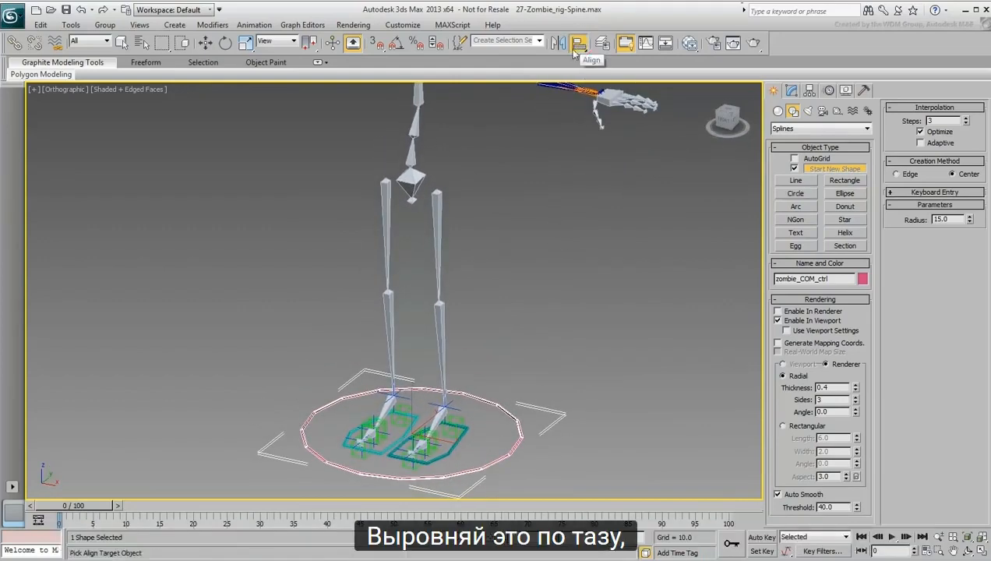
{"action": "left_click", "coordinate": [410, 185]}
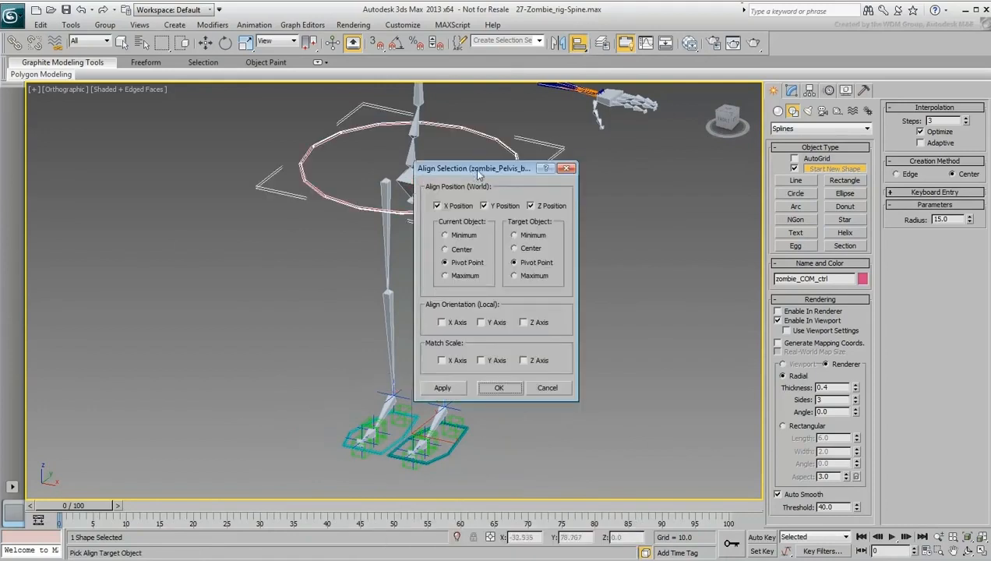
{"action": "left_click_drag", "start_coordinate": [475, 171], "coordinate": [630, 178]}
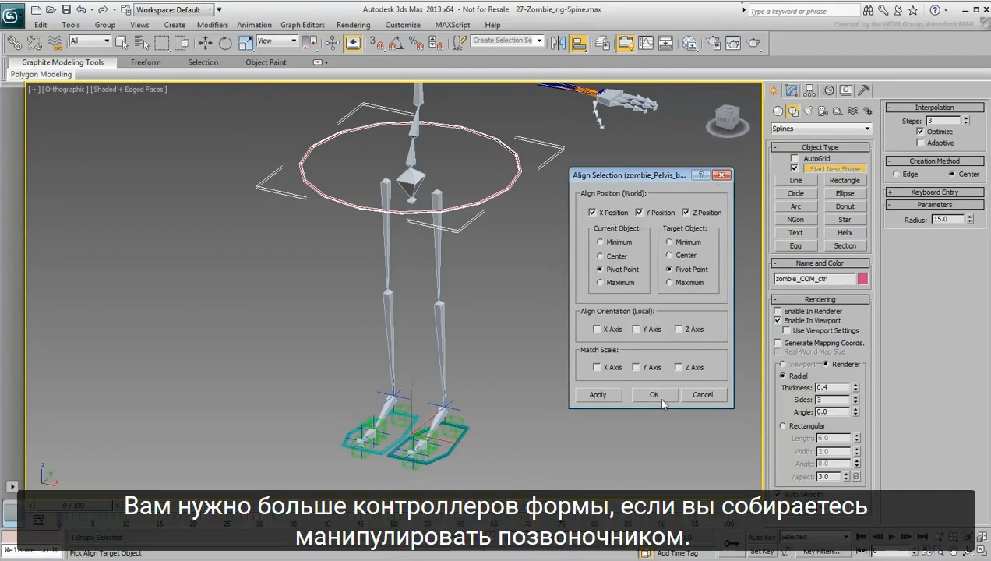
{"action": "left_click", "coordinate": [655, 395]}
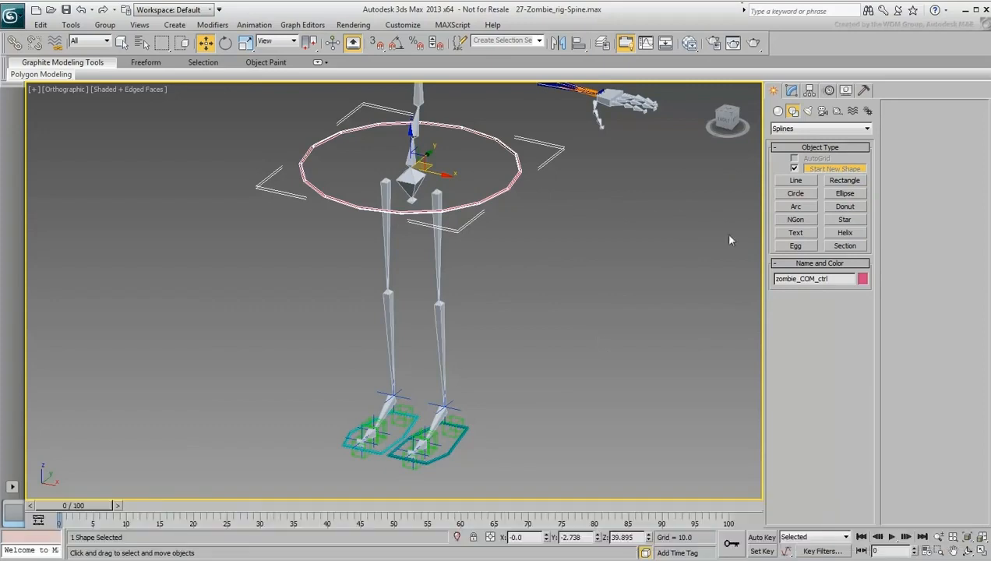
- Draw a second circle around the feet, set its radius to 13 and name it zombie_Hip_ctrl
{"action": "left_click", "coordinate": [795, 193]}
{"action": "left_click_drag", "start_coordinate": [419, 418], "coordinate": [512, 390]}
{"action": "double_click", "coordinate": [948, 166]}
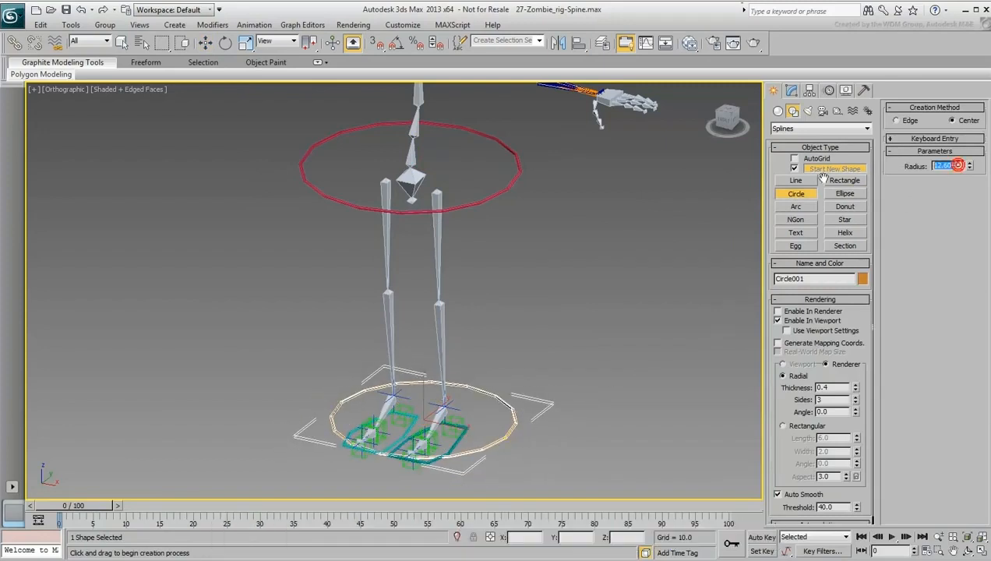
{"action": "type", "text": "13"}
{"action": "key", "text": "Return"}
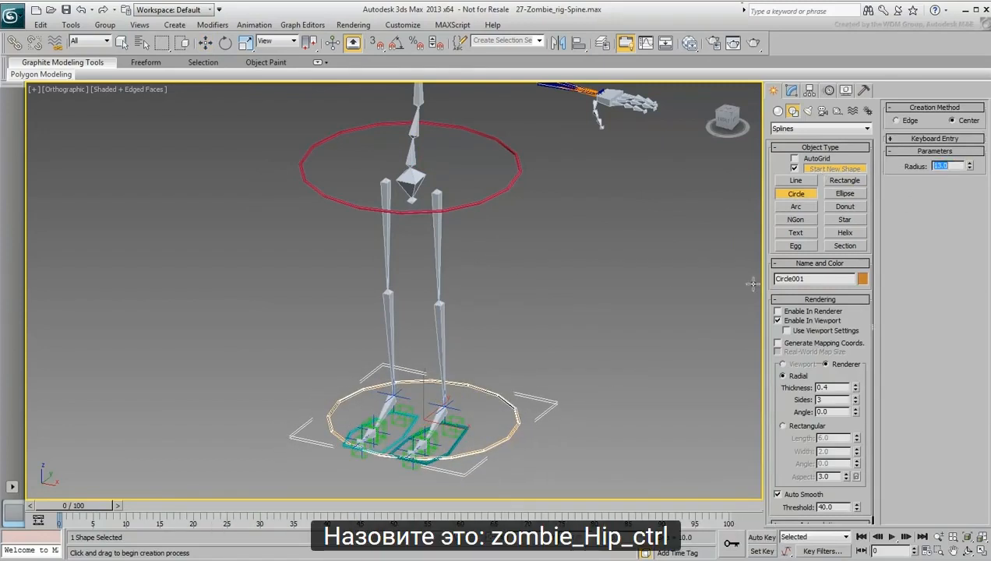
{"action": "double_click", "coordinate": [826, 279]}
{"action": "type", "text": "zombie_"}
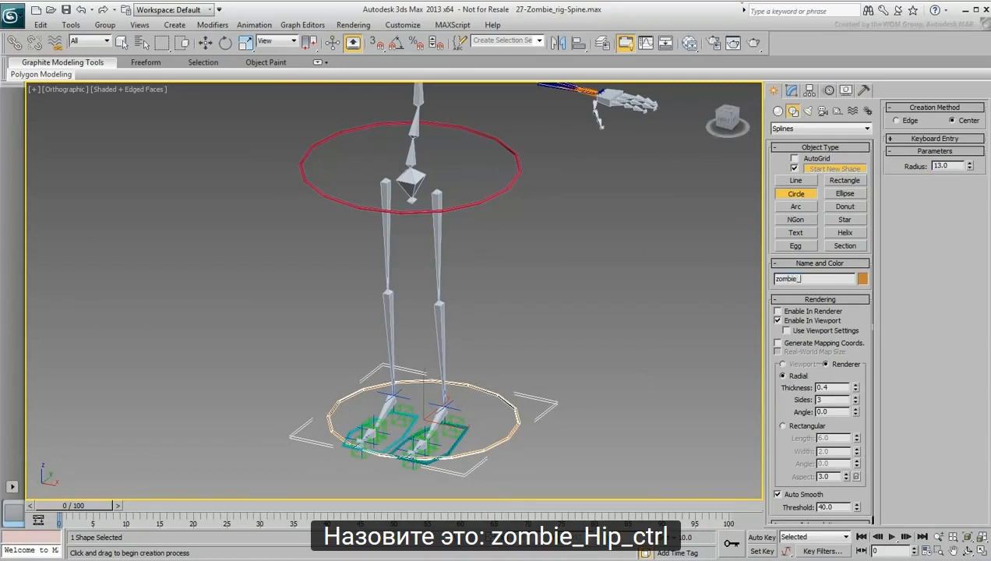
{"action": "type", "text": "Hip_ctrl"}
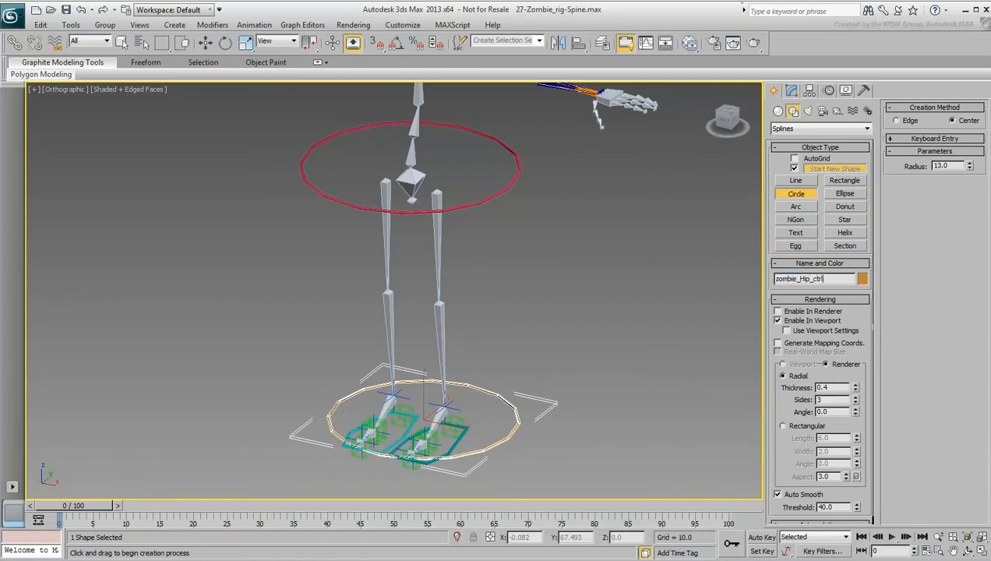
- Align zombie_Hip_ctrl to the pelvis bone's pivot point in position and in local orientation on the X, Y and Z axes
{"action": "left_click", "coordinate": [579, 44]}
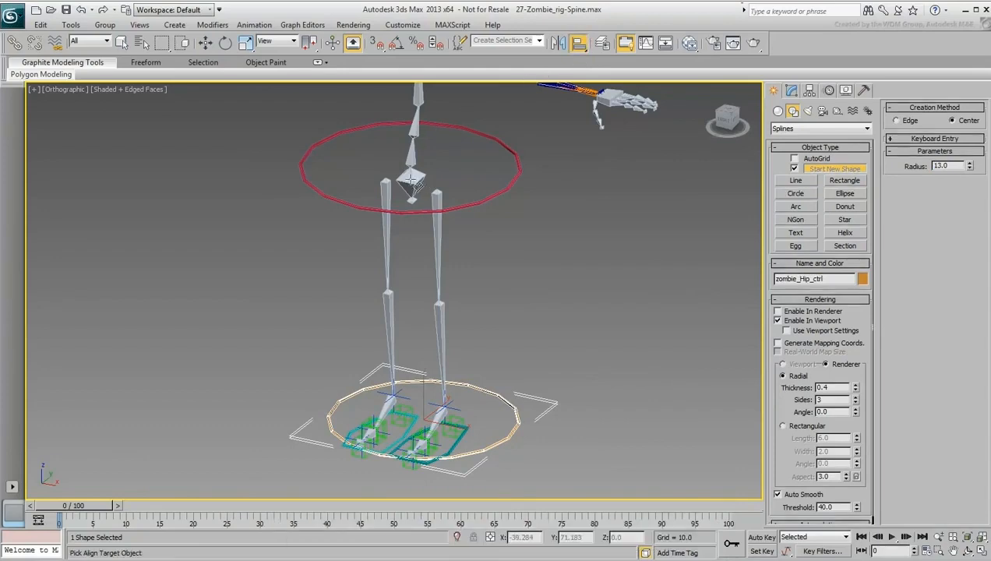
{"action": "left_click", "coordinate": [411, 181]}
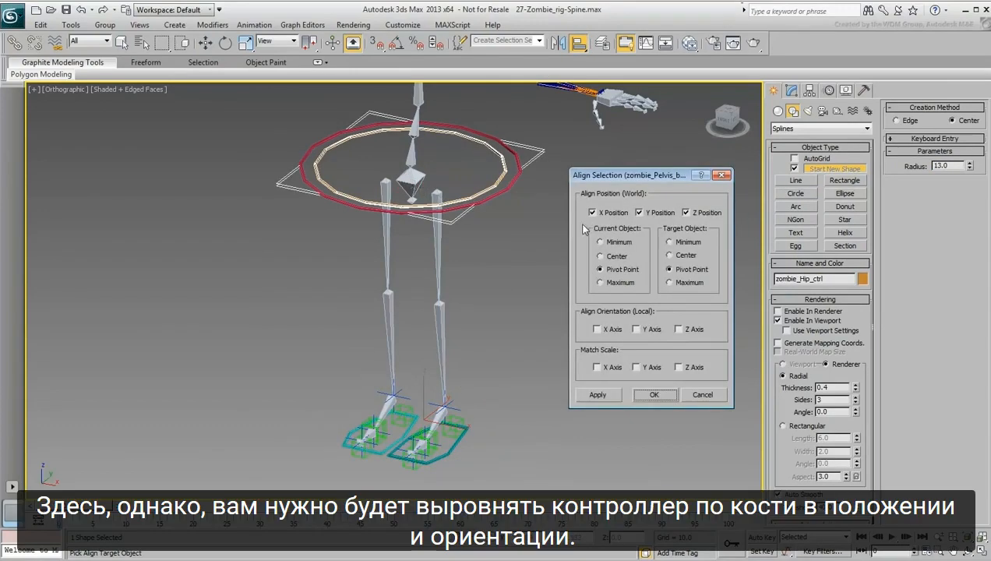
{"action": "left_click", "coordinate": [597, 329]}
{"action": "left_click", "coordinate": [636, 329]}
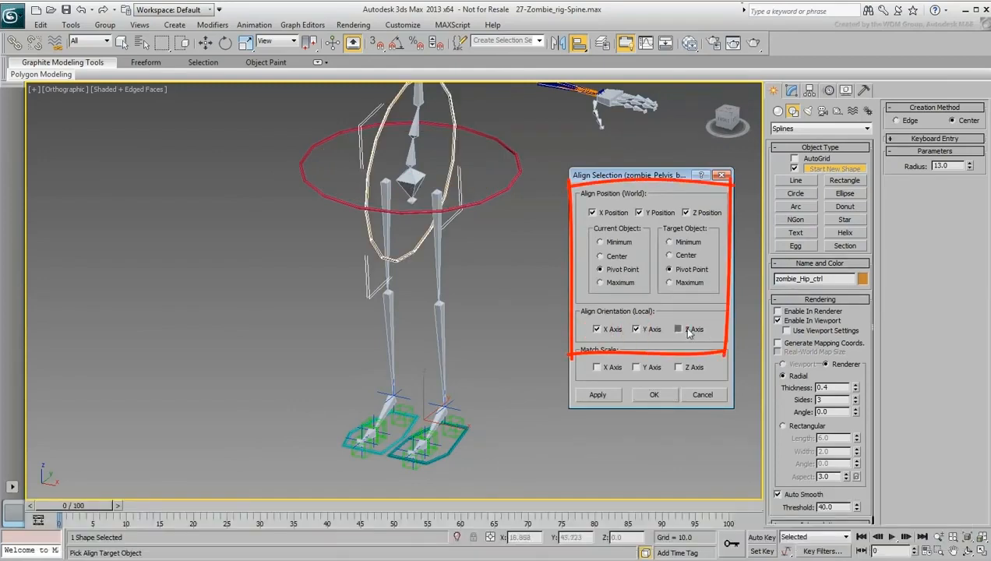
{"action": "left_click", "coordinate": [679, 329]}
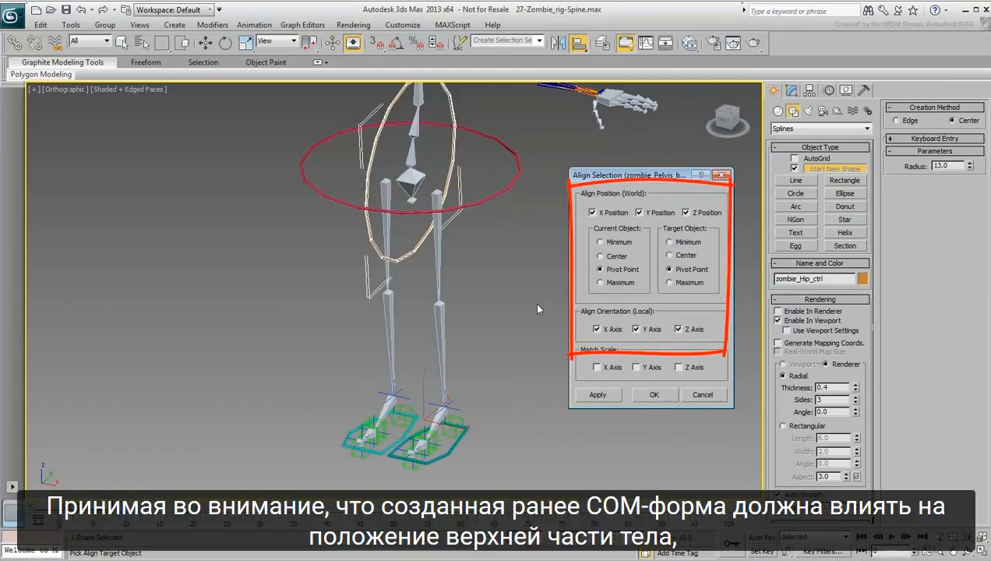
{"action": "left_click", "coordinate": [657, 396]}
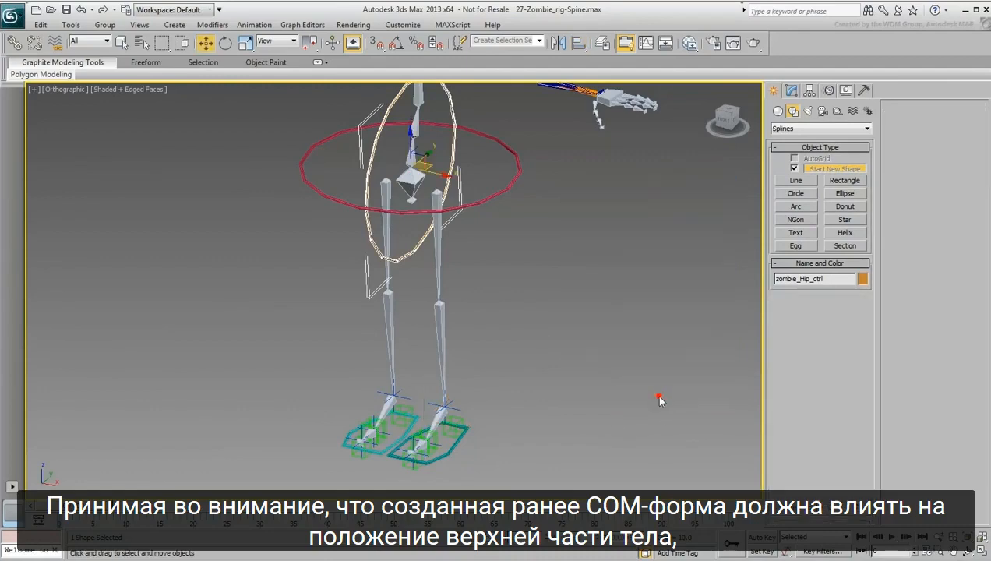
- Convert zombie_Hip_ctrl to an editable spline and switch to its Spline sub-object level
{"action": "middle_click_drag", "start_coordinate": [502, 219], "coordinate": [501, 279], "text": "alt"}
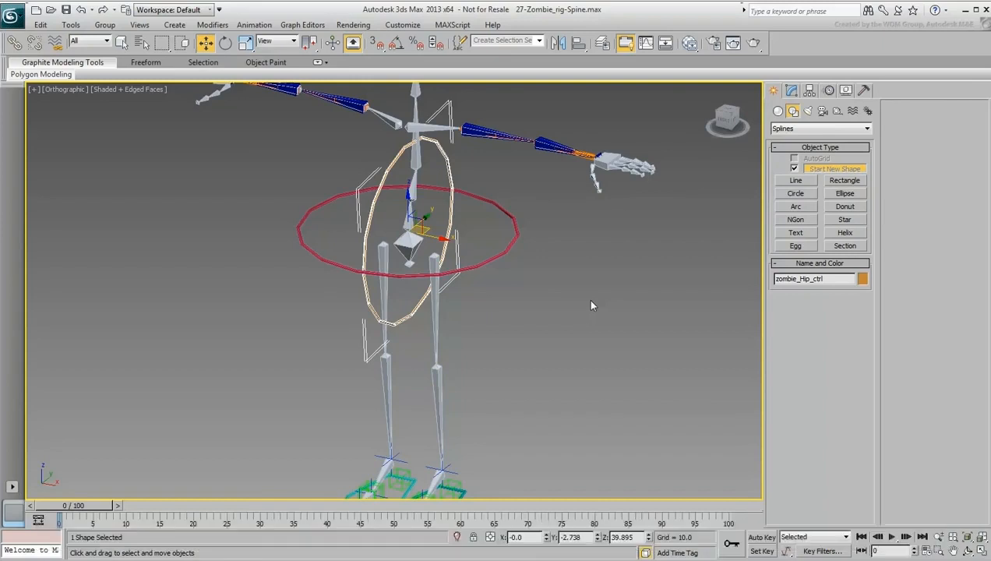
{"action": "left_click", "coordinate": [791, 90]}
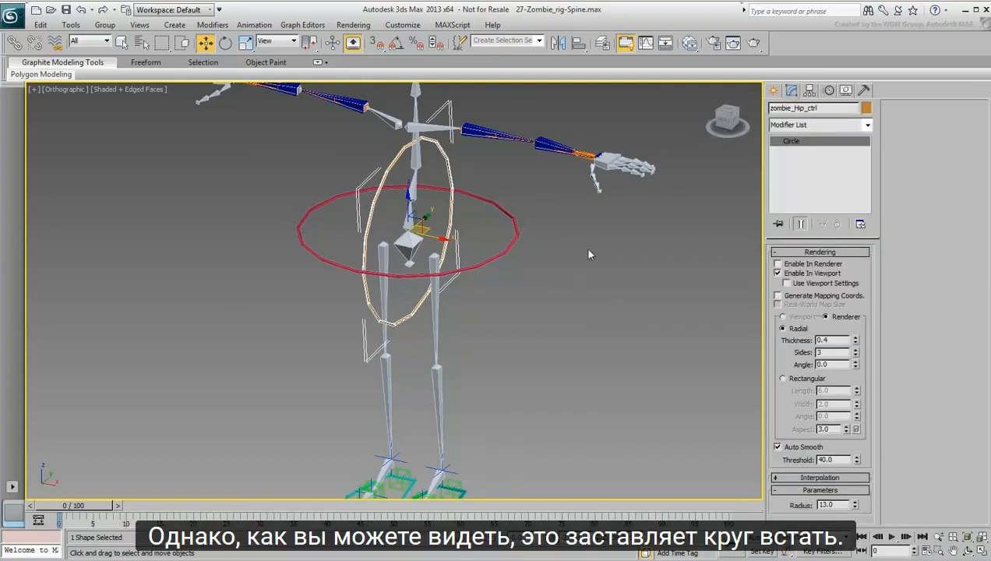
{"action": "right_click", "coordinate": [470, 218]}
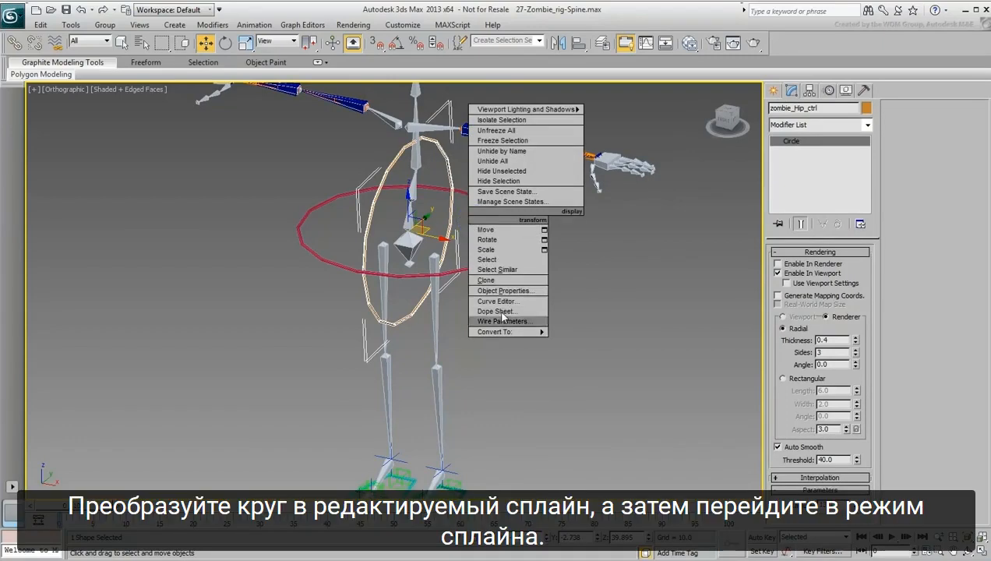
{"action": "mouse_move", "coordinate": [497, 333]}
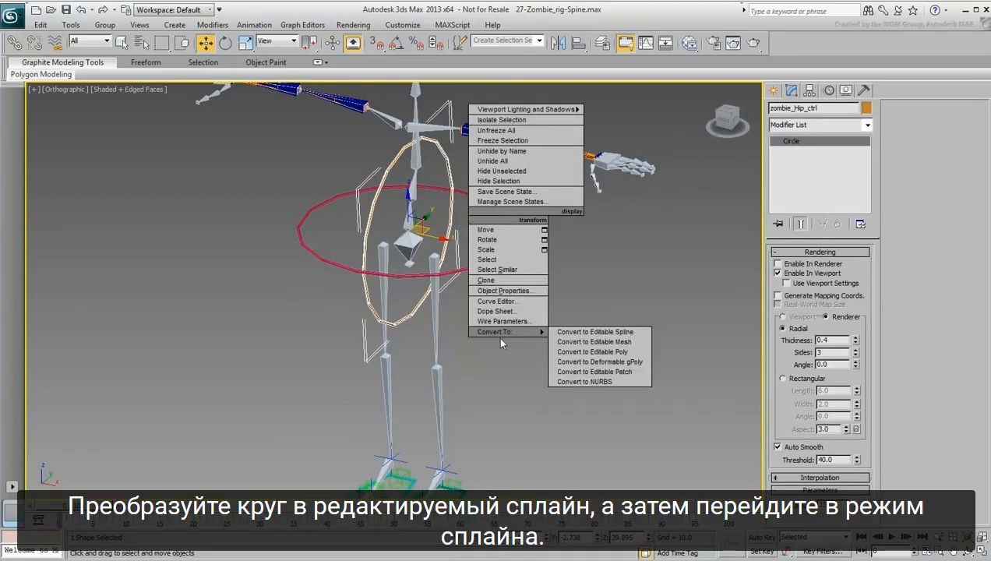
{"action": "left_click", "coordinate": [595, 333]}
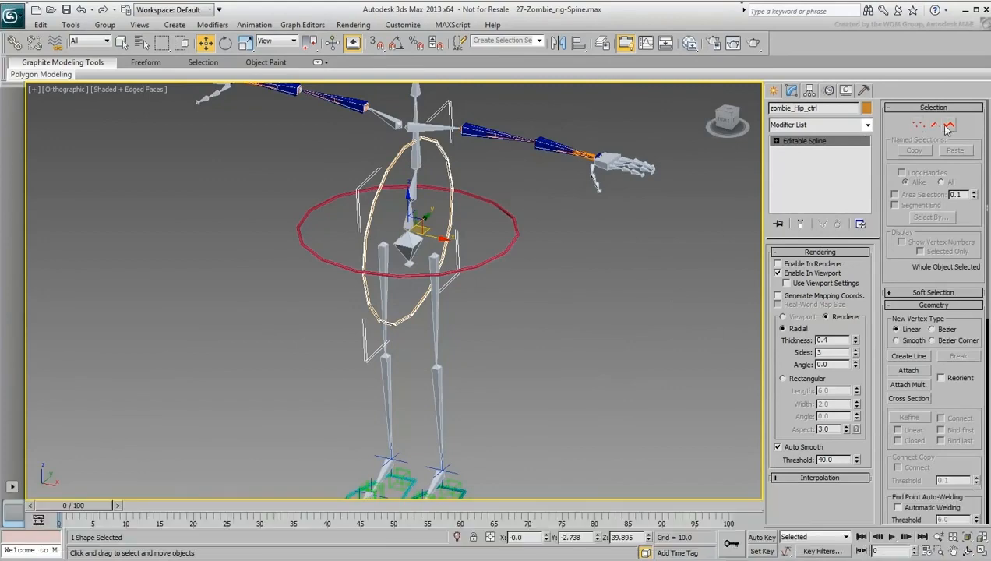
{"action": "left_click", "coordinate": [949, 126]}
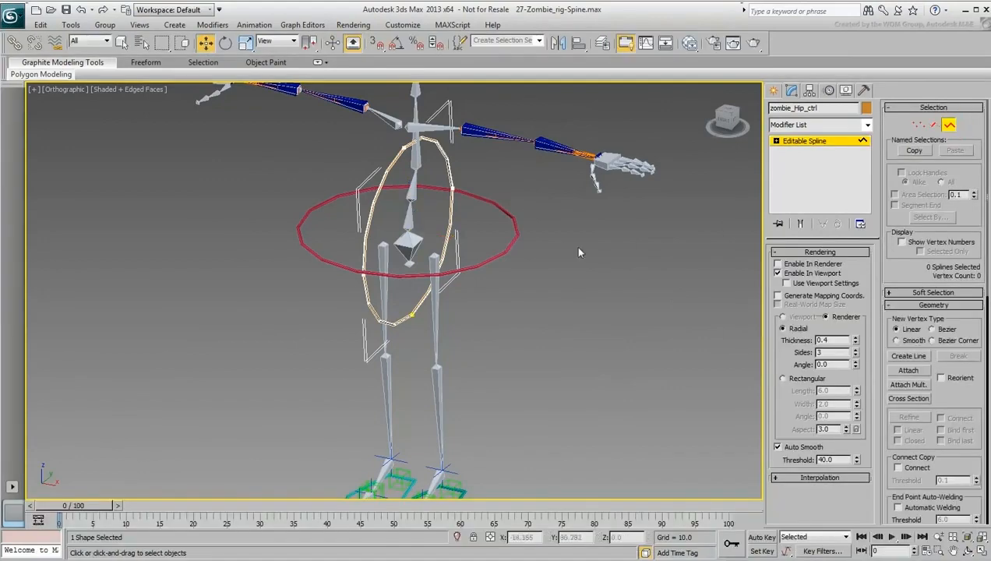
- Rotate the zombie_Hip_ctrl spline horizontal around the pelvis at sub-object level, using Local coordinates and Angle Snap, and leave sub-object mode
{"action": "left_click_drag", "start_coordinate": [550, 336], "coordinate": [335, 199]}
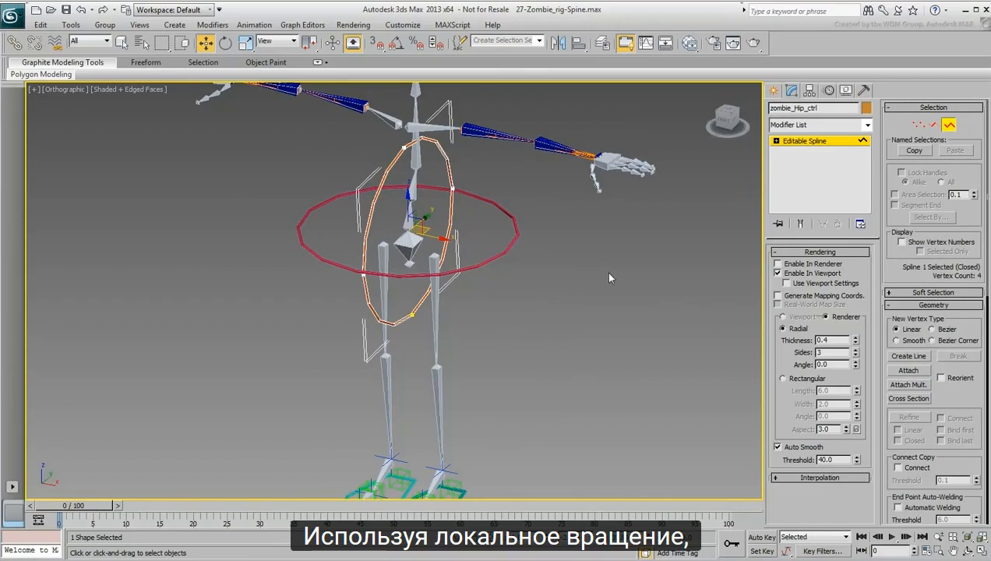
{"action": "left_click", "coordinate": [225, 43]}
{"action": "left_click", "coordinate": [277, 42]}
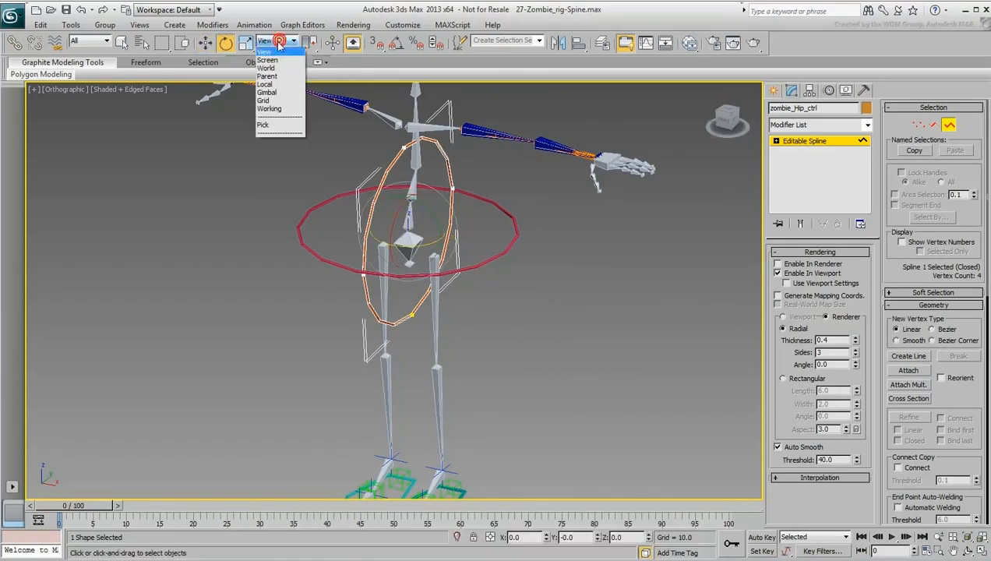
{"action": "left_click", "coordinate": [265, 84]}
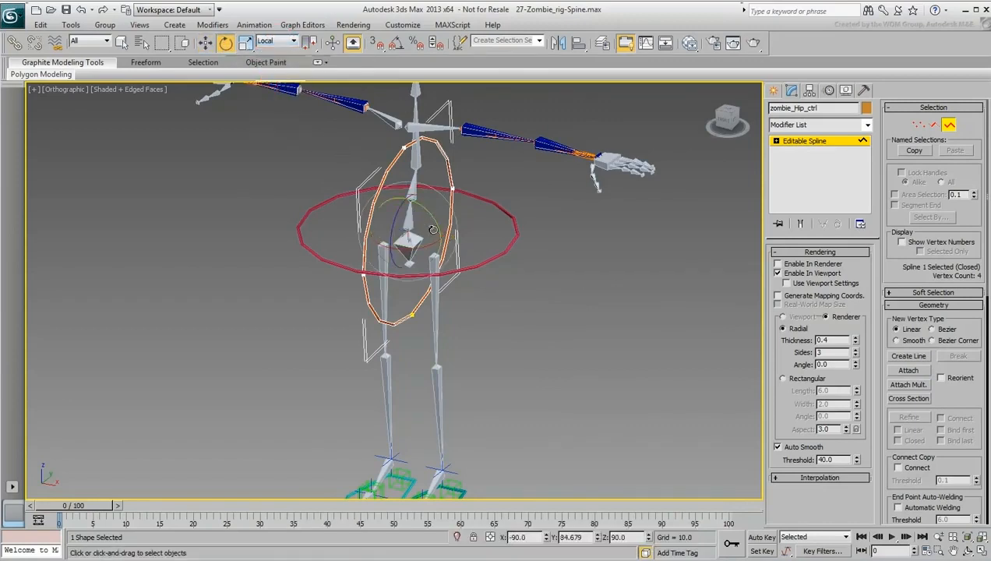
{"action": "left_click_drag", "start_coordinate": [432, 230], "coordinate": [448, 284]}
{"action": "key", "text": "a"}
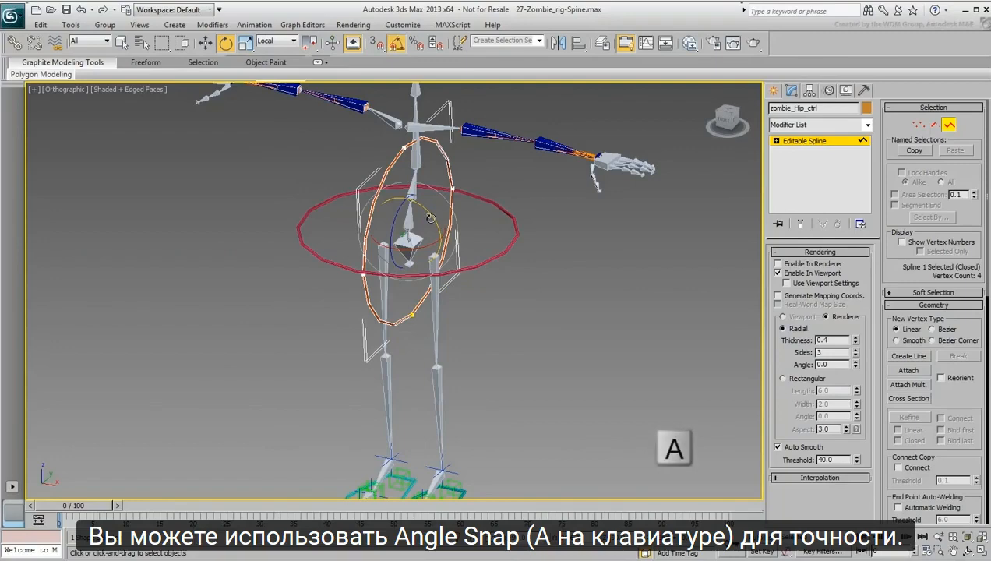
{"action": "left_click_drag", "start_coordinate": [431, 218], "coordinate": [417, 154]}
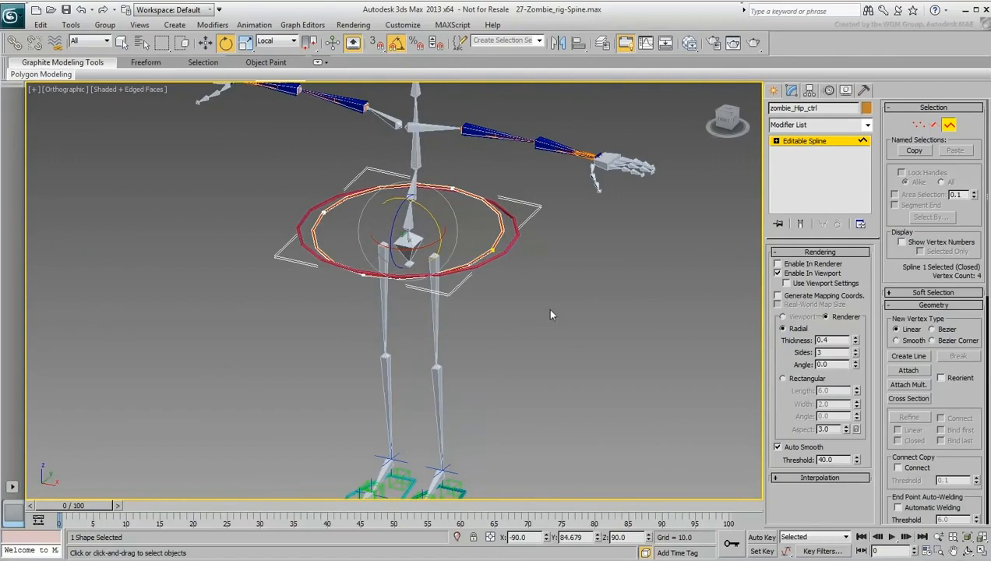
{"action": "left_click", "coordinate": [948, 125]}
- Clone zombie_Hip_ctrl as an independent copy named zombie_SpineBase_ctrl
{"action": "middle_click_drag", "start_coordinate": [417, 315], "coordinate": [631, 360], "text": "alt"}
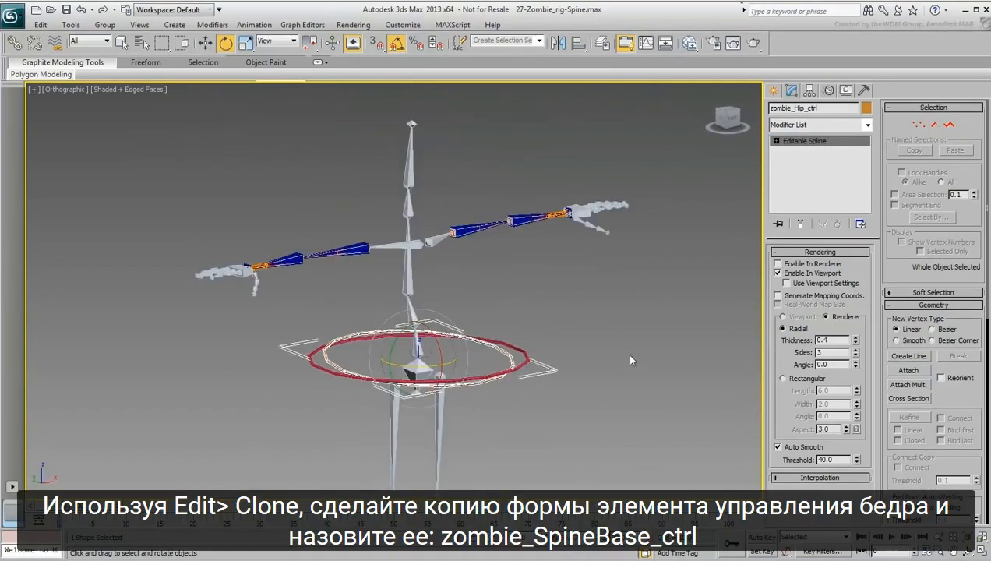
{"action": "left_click", "coordinate": [41, 26]}
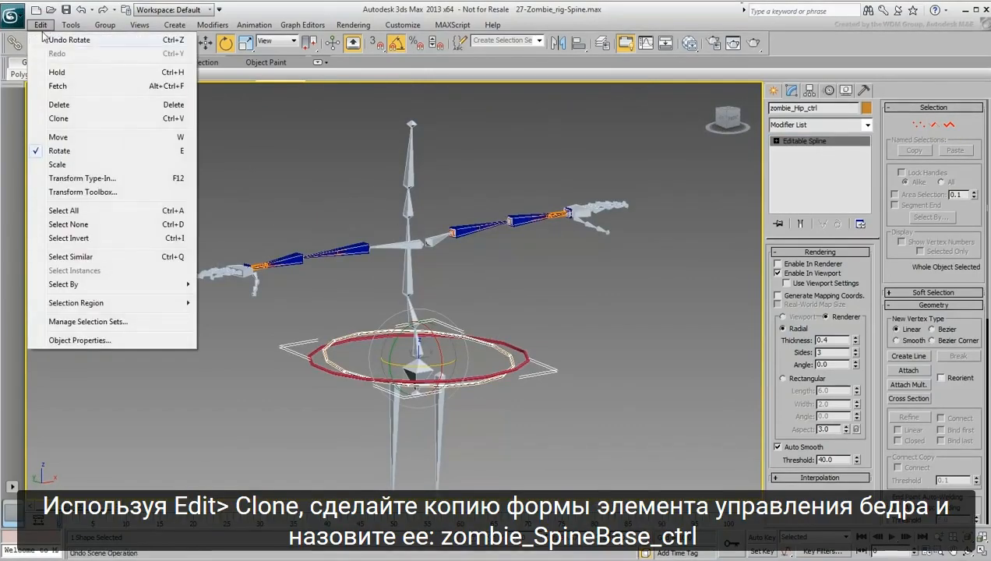
{"action": "left_click", "coordinate": [63, 119]}
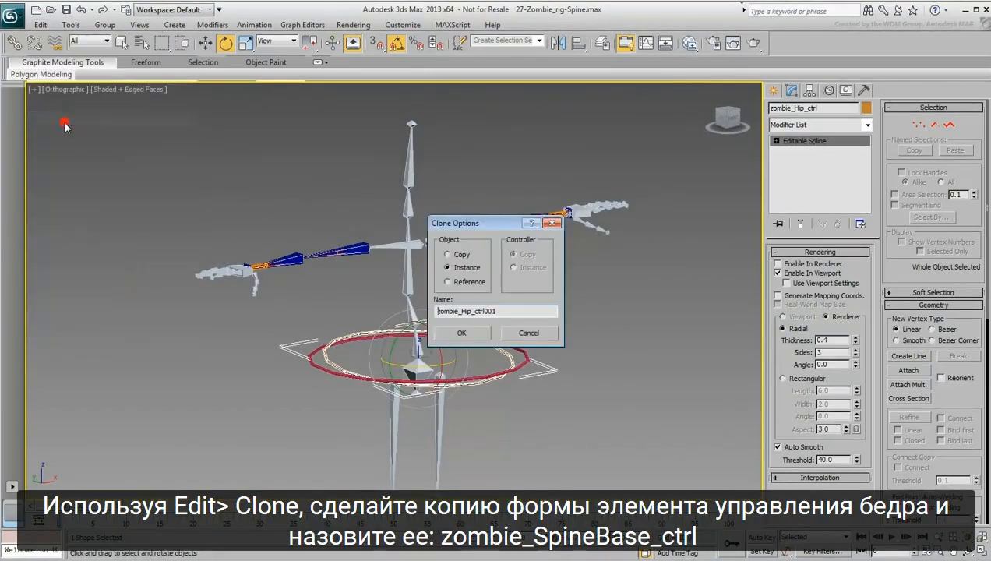
{"action": "left_click", "coordinate": [448, 254]}
{"action": "left_click", "coordinate": [506, 311]}
{"action": "key", "text": "BackSpace"}
{"action": "key", "text": "BackSpace"}
{"action": "key", "text": "BackSpace"}
{"action": "type", "text": "SpineBase"}
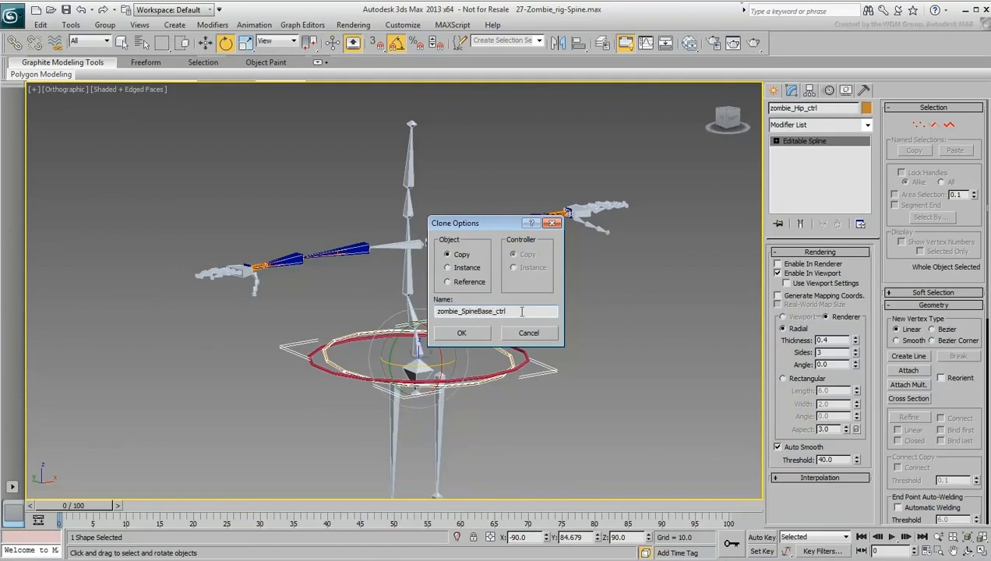
{"action": "left_click", "coordinate": [468, 333]}
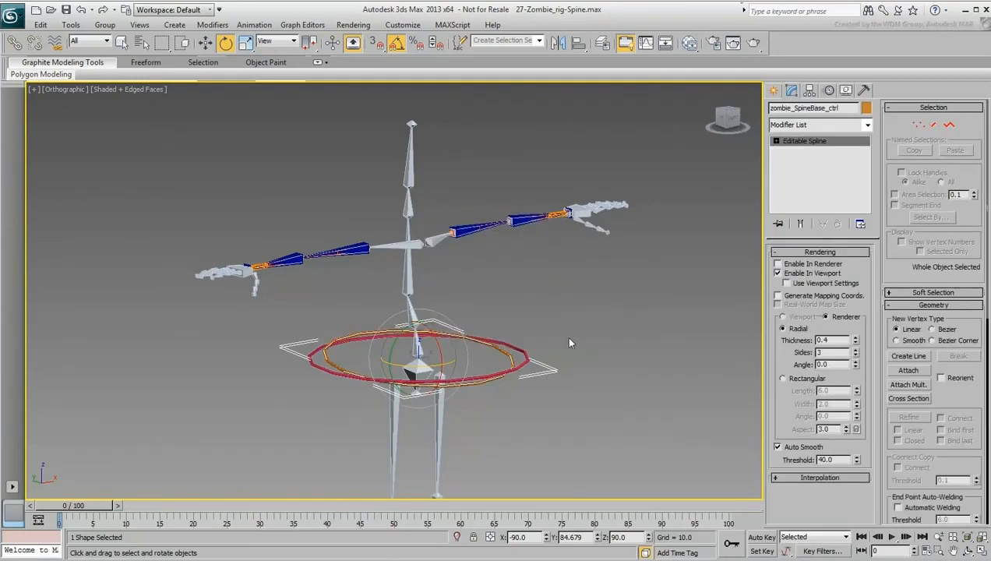
- Align zombie_SpineBase_ctrl to the zombie's Spine1 bone, pivot point to pivot point in X, Y and Z, with local orientation on all axes
{"action": "left_click", "coordinate": [578, 48]}
{"action": "left_click", "coordinate": [414, 347]}
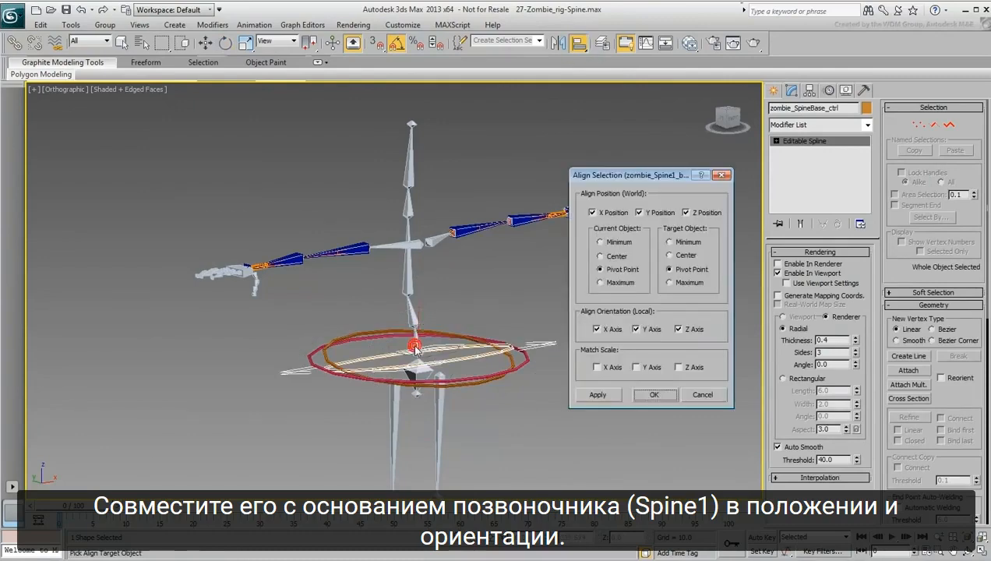
{"action": "left_click", "coordinate": [654, 394]}
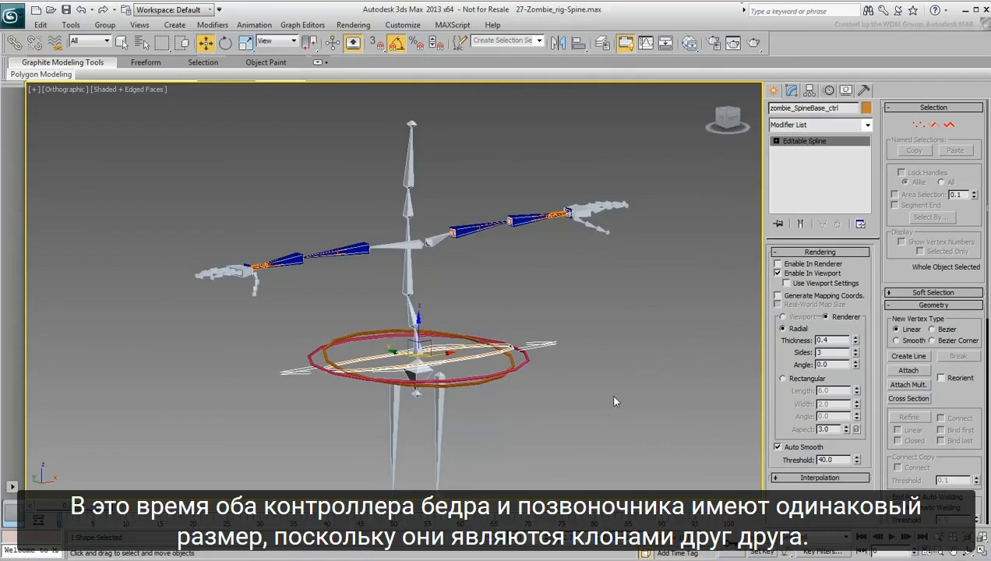
- Scale the zombie_SpineBase_ctrl circle down uniformly at Spline sub-object level until it is smaller than the hip circle
{"action": "mouse_move", "coordinate": [554, 392]}
{"action": "middle_mouse_down", "text": "alt"}
{"action": "mouse_move", "coordinate": [578, 432]}
{"action": "mouse_move", "coordinate": [496, 438]}
{"action": "mouse_move", "coordinate": [550, 402]}
{"action": "mouse_move", "coordinate": [540, 393]}
{"action": "mouse_move", "coordinate": [557, 410]}
{"action": "middle_mouse_up", "text": "alt"}
{"action": "scroll", "coordinate": [538, 387], "scroll_direction": "up", "scroll_amount": 3}
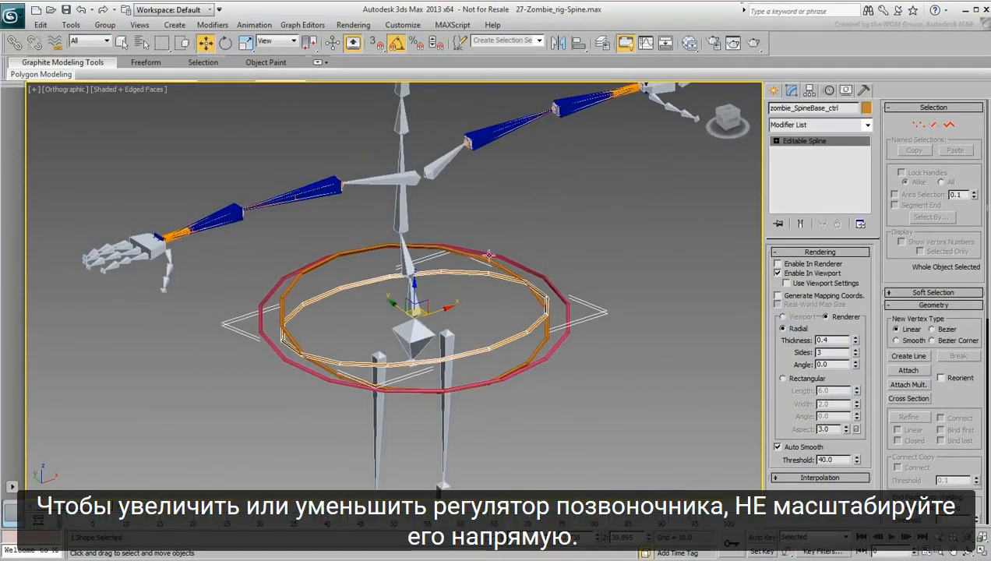
{"action": "left_click", "coordinate": [245, 43]}
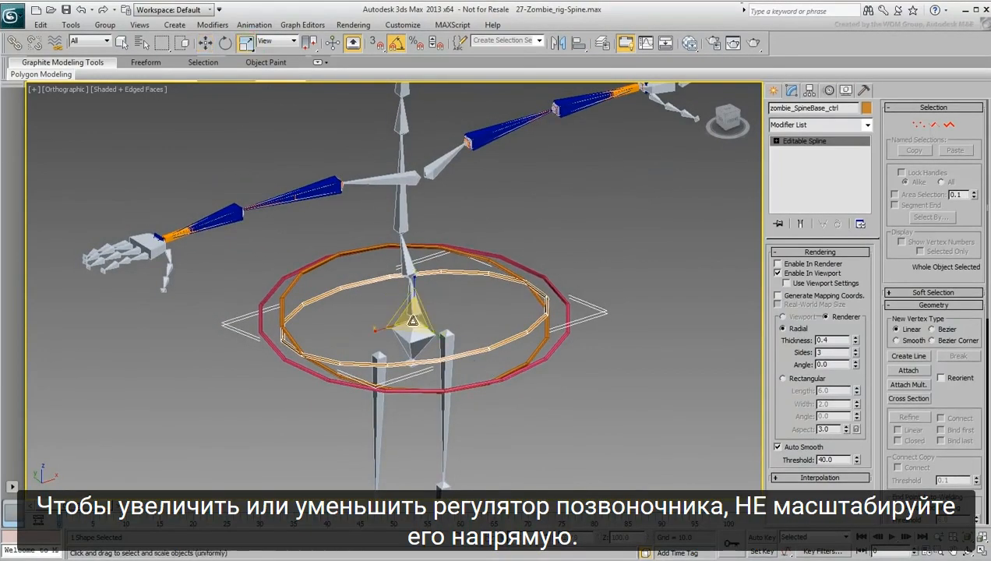
{"action": "left_click_drag", "start_coordinate": [409, 317], "coordinate": [431, 301]}
{"action": "right_click", "coordinate": [432, 302]}
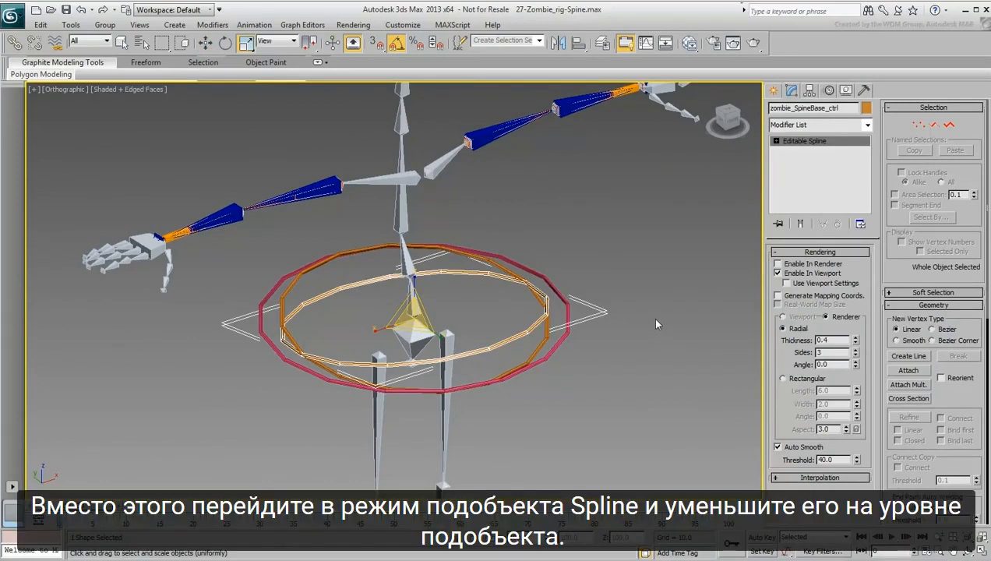
{"action": "left_click", "coordinate": [948, 125]}
{"action": "left_click_drag", "start_coordinate": [413, 315], "coordinate": [416, 332]}
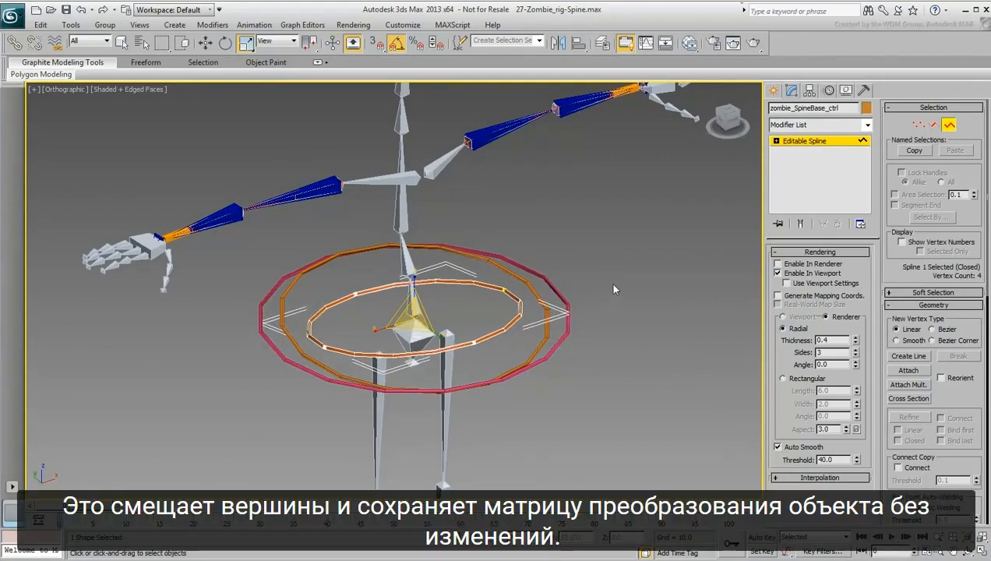
{"action": "left_click", "coordinate": [948, 125]}
- Clone zombie_SpineBase_ctrl as an independent copy named zombie_NeckBase_ctrl
{"action": "middle_click_drag", "start_coordinate": [577, 368], "coordinate": [545, 306], "text": "alt"}
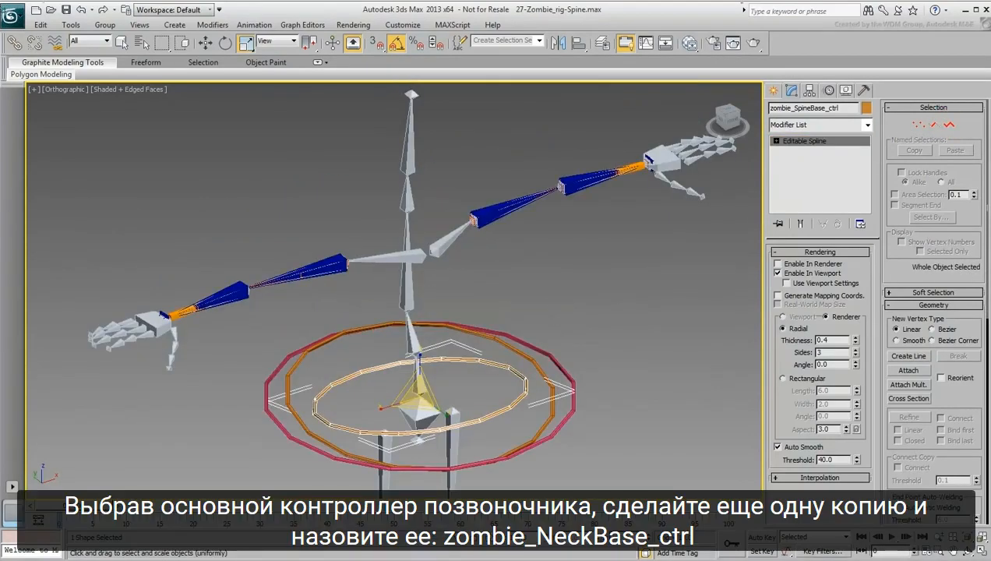
{"action": "left_click", "coordinate": [41, 25]}
{"action": "left_click", "coordinate": [63, 118]}
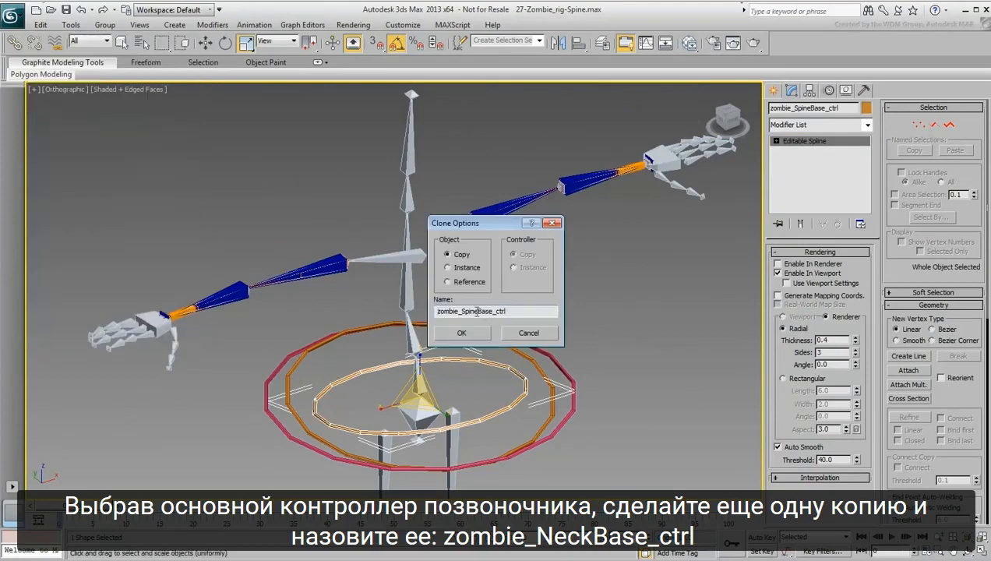
{"action": "type", "text": "Neck"}
{"action": "left_click", "coordinate": [473, 336]}
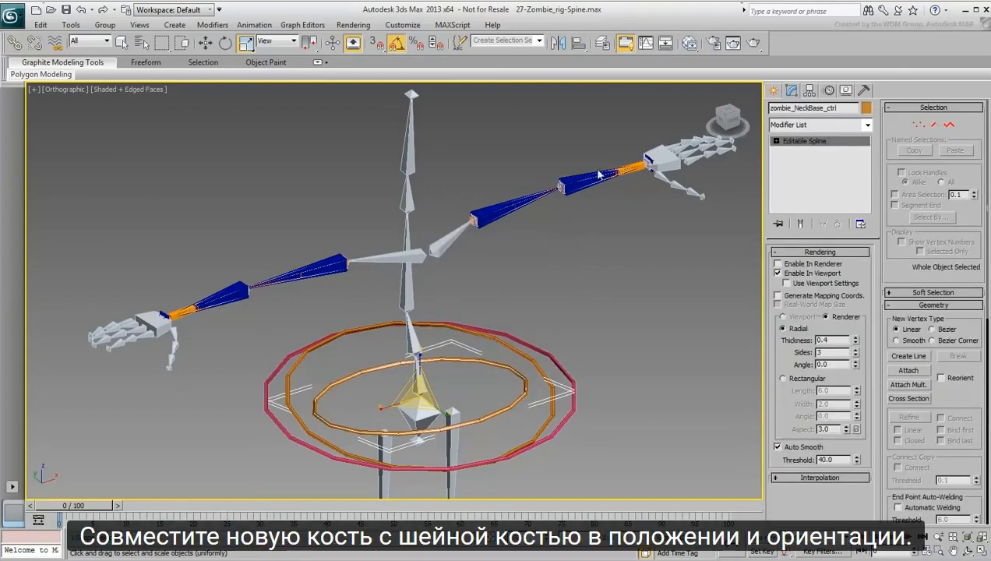
- Align zombie_NeckBase_ctrl to the neck bone, pivot point to pivot point in X, Y and Z, with local orientation on all axes
{"action": "left_click", "coordinate": [578, 43]}
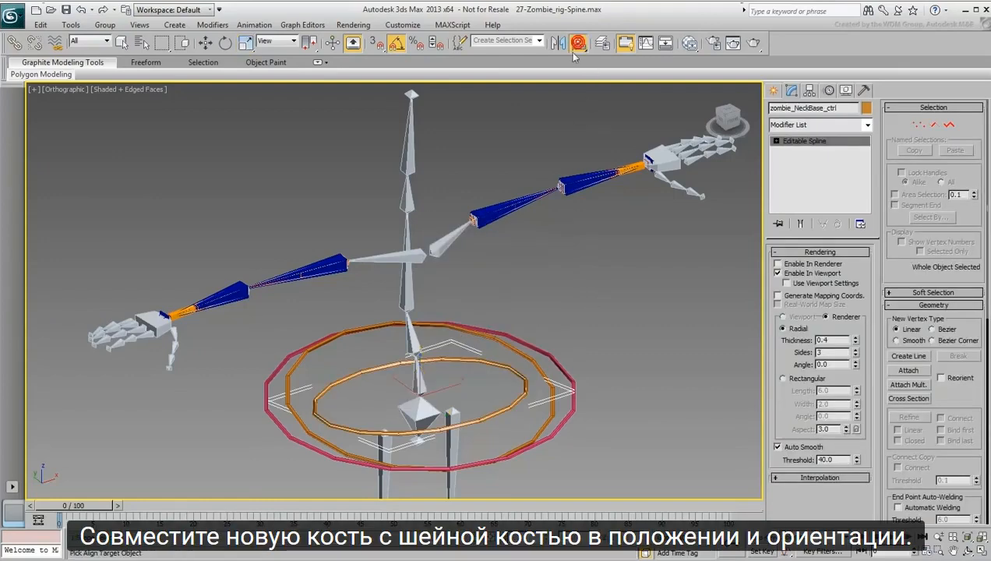
{"action": "left_click", "coordinate": [405, 202]}
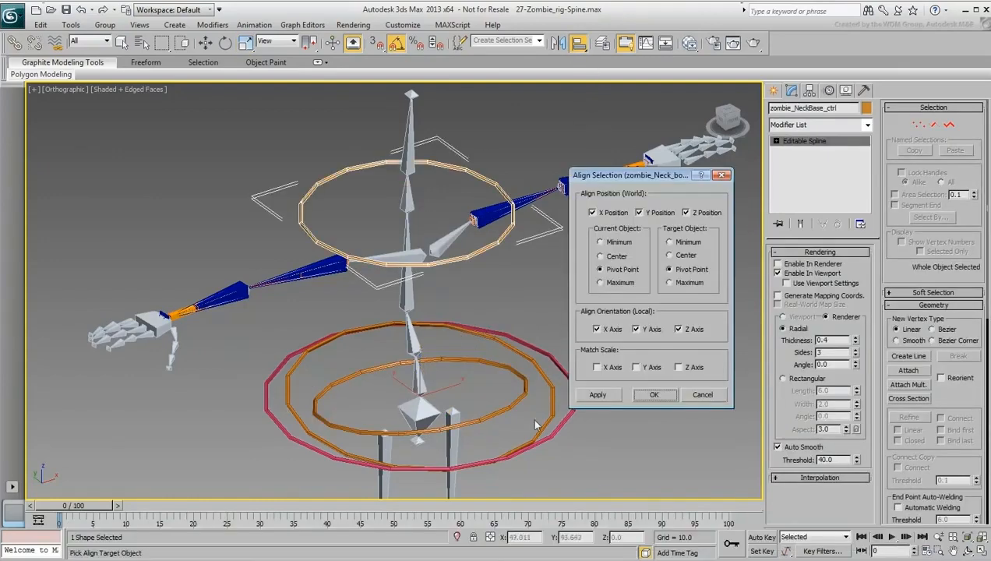
{"action": "left_click", "coordinate": [655, 395]}
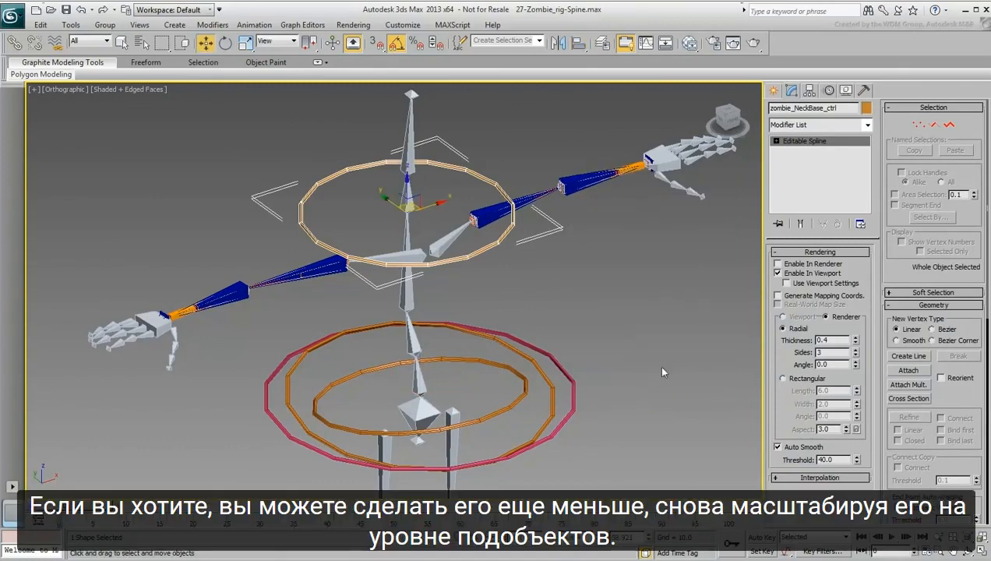
- Scale the zombie_NeckBase_ctrl circle uniformly to about 65% at Spline sub-object level
{"action": "left_click", "coordinate": [948, 126]}
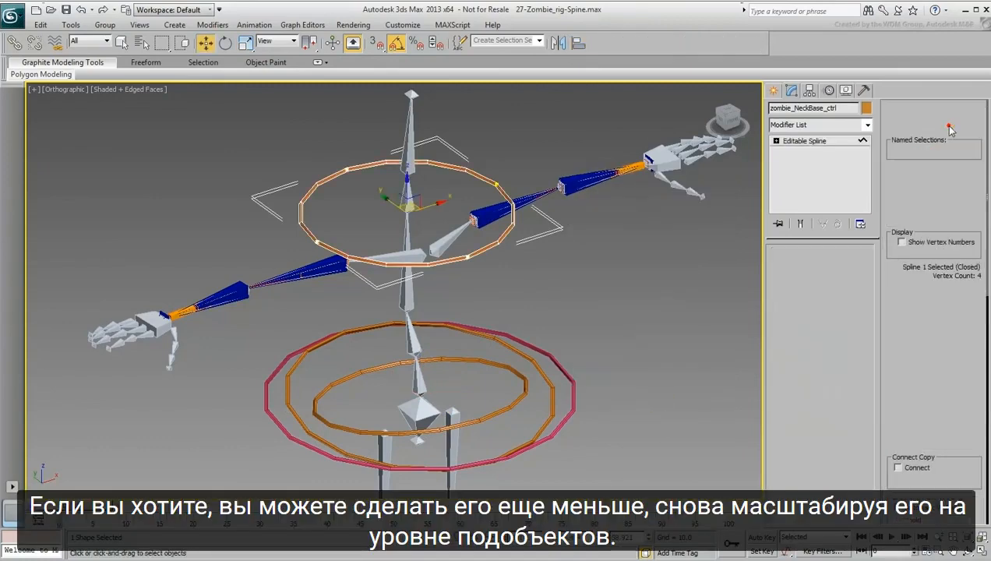
{"action": "right_click", "coordinate": [430, 234]}
{"action": "left_click", "coordinate": [459, 268]}
{"action": "left_click_drag", "start_coordinate": [404, 208], "coordinate": [407, 245]}
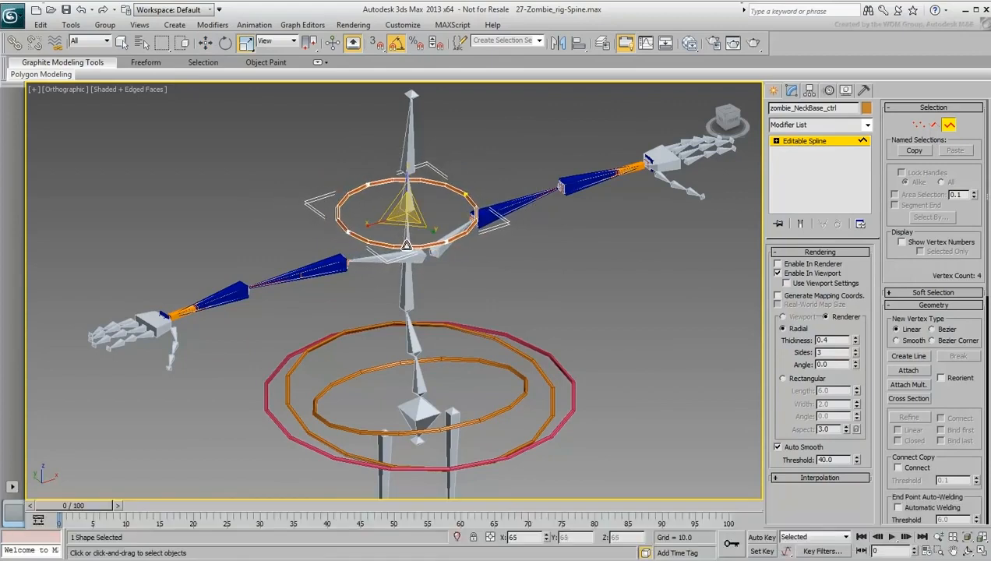
{"action": "left_click", "coordinate": [949, 125]}
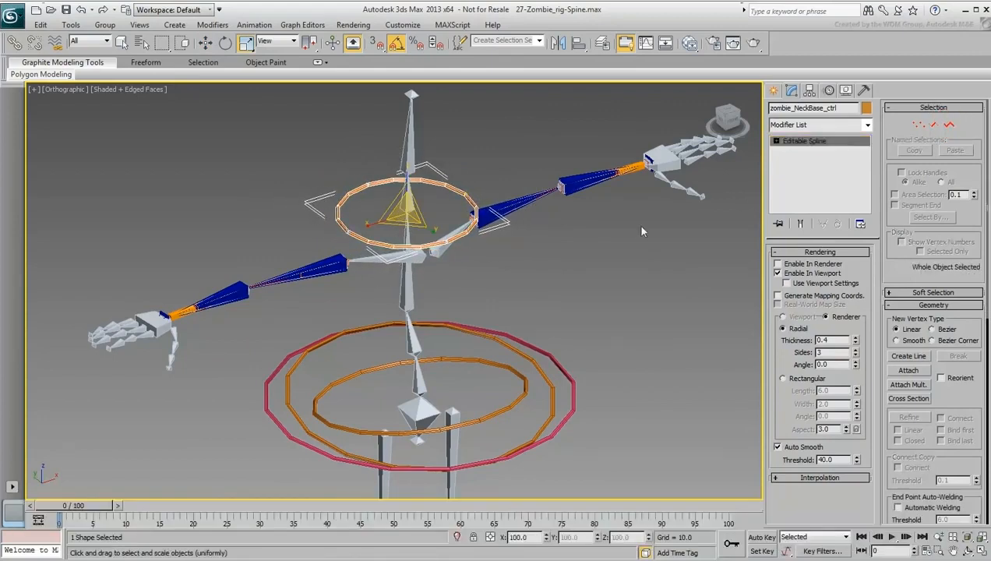
- Unhide the Geometry category to compare the controller sizes with the zombie's body mesh
{"action": "middle_click_drag", "start_coordinate": [637, 224], "coordinate": [589, 304], "text": "alt"}
{"action": "left_click", "coordinate": [846, 92]}
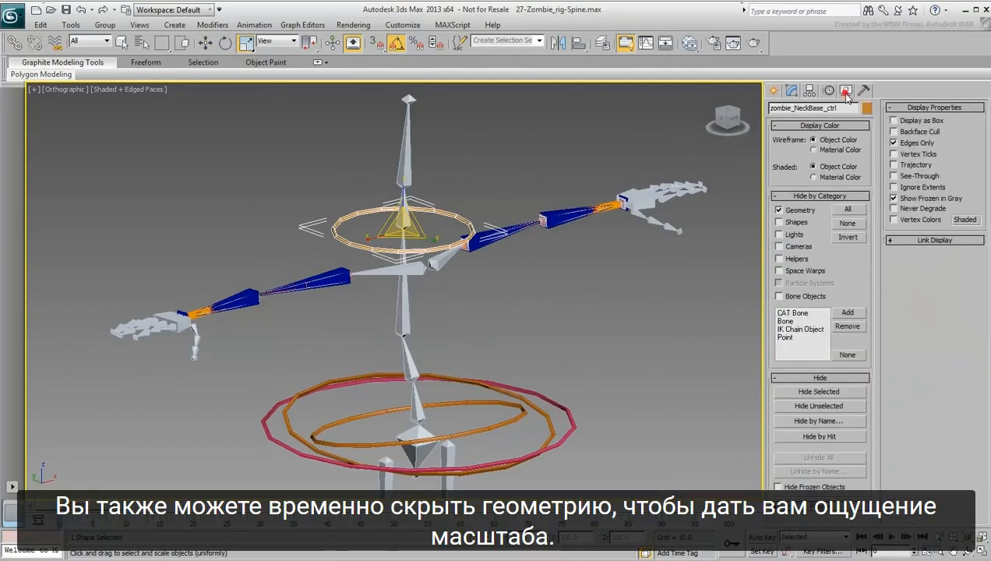
{"action": "left_click", "coordinate": [794, 210]}
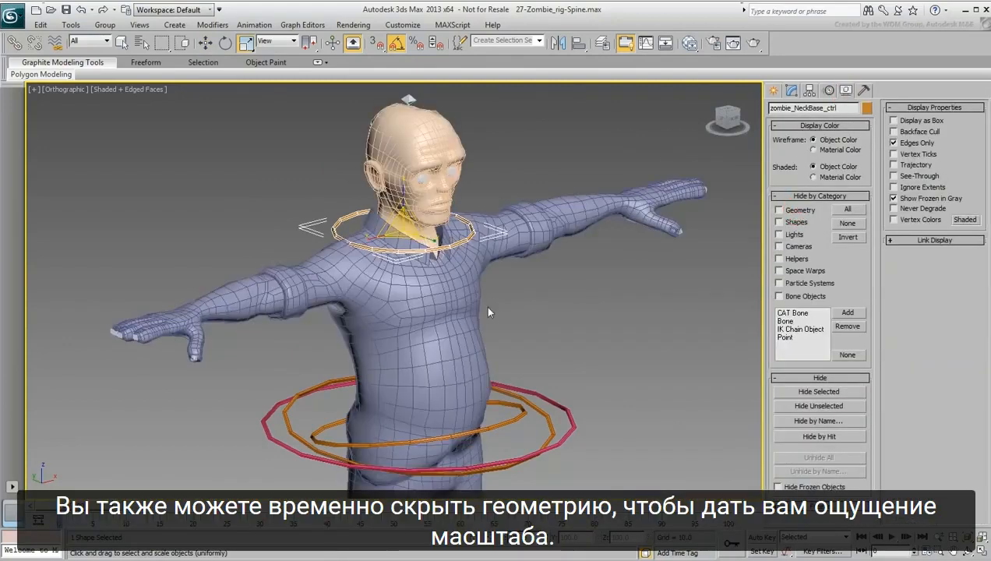
{"action": "middle_click_drag", "start_coordinate": [485, 306], "coordinate": [484, 304], "text": "alt"}
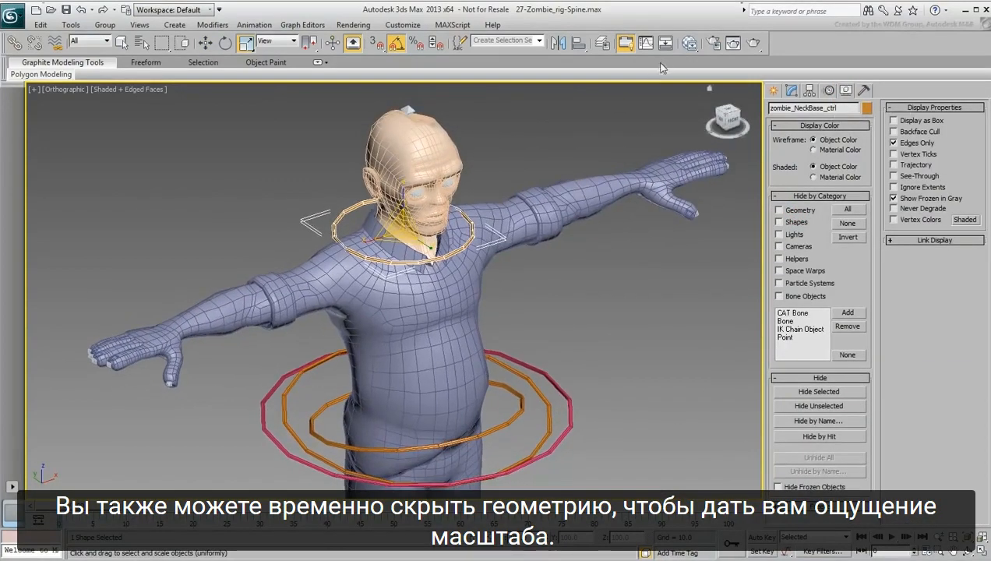
- Try a slight rescale of the zombie_NeckBase_ctrl circle at Spline sub-object level and hide the Geometry category again
{"action": "left_click", "coordinate": [791, 91]}
{"action": "left_click", "coordinate": [948, 125]}
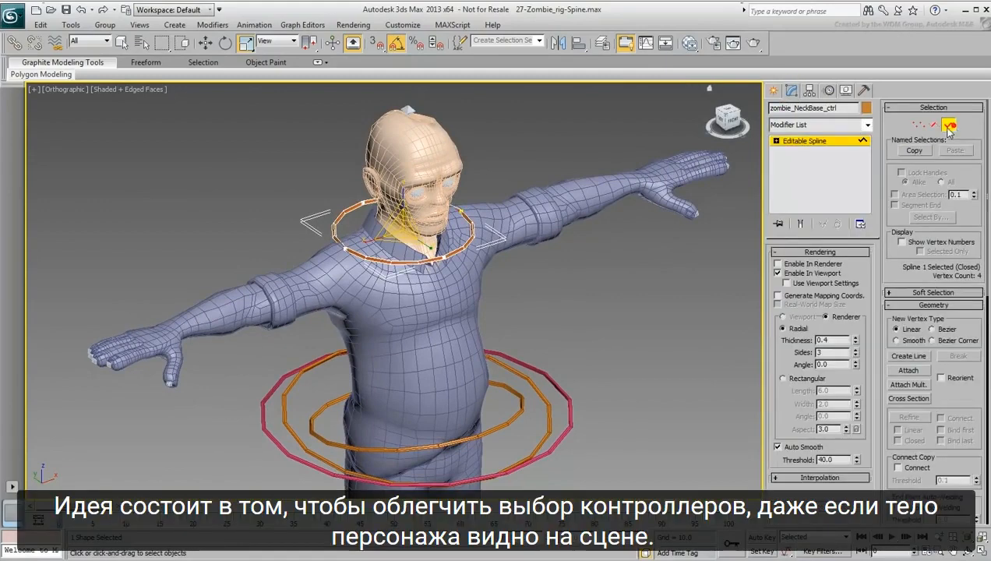
{"action": "mouse_move", "coordinate": [405, 225]}
{"action": "left_mouse_down"}
{"action": "mouse_move", "coordinate": [405, 265]}
{"action": "mouse_move", "coordinate": [405, 221]}
{"action": "mouse_move", "coordinate": [407, 229]}
{"action": "left_mouse_up"}
{"action": "left_click", "coordinate": [948, 126]}
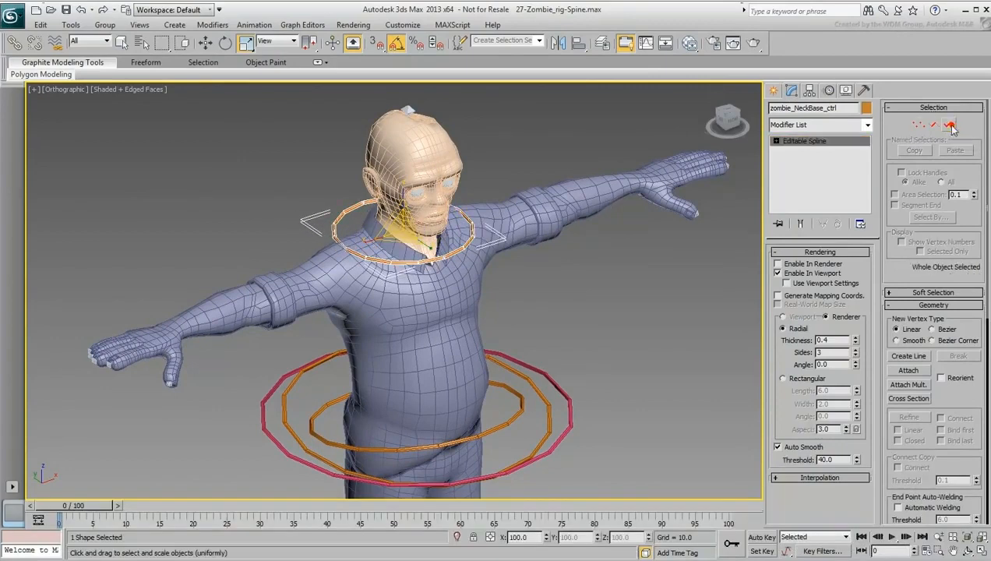
{"action": "left_click", "coordinate": [846, 90]}
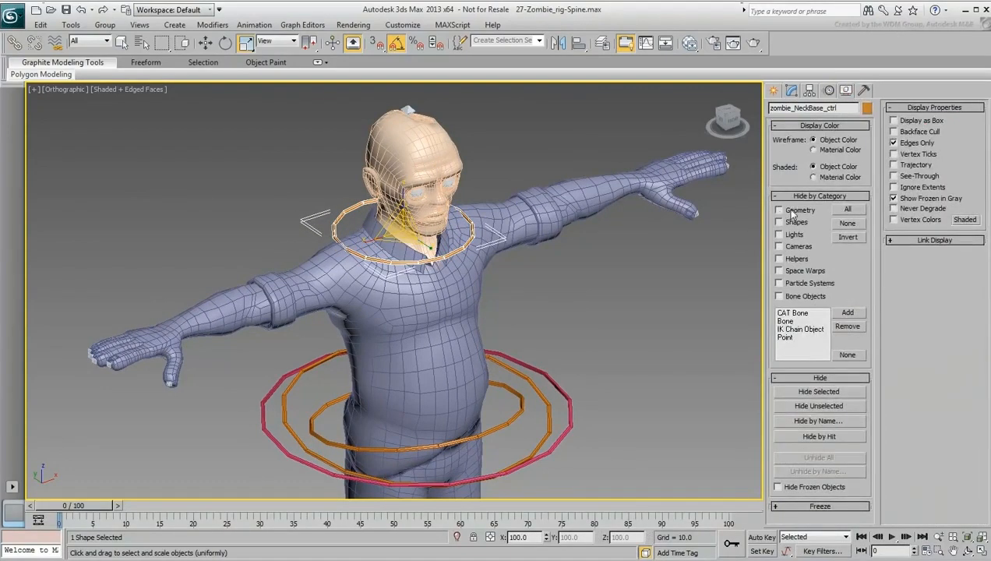
{"action": "left_click", "coordinate": [791, 213]}
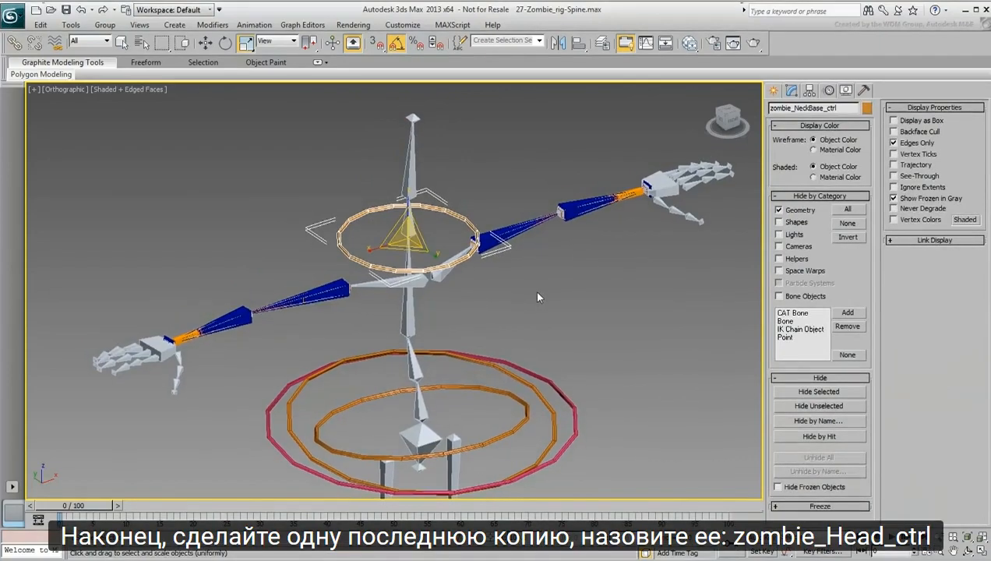
- Clone zombie_NeckBase_ctrl as an independent copy named zombie_Head_ctrl
{"action": "left_click", "coordinate": [40, 24]}
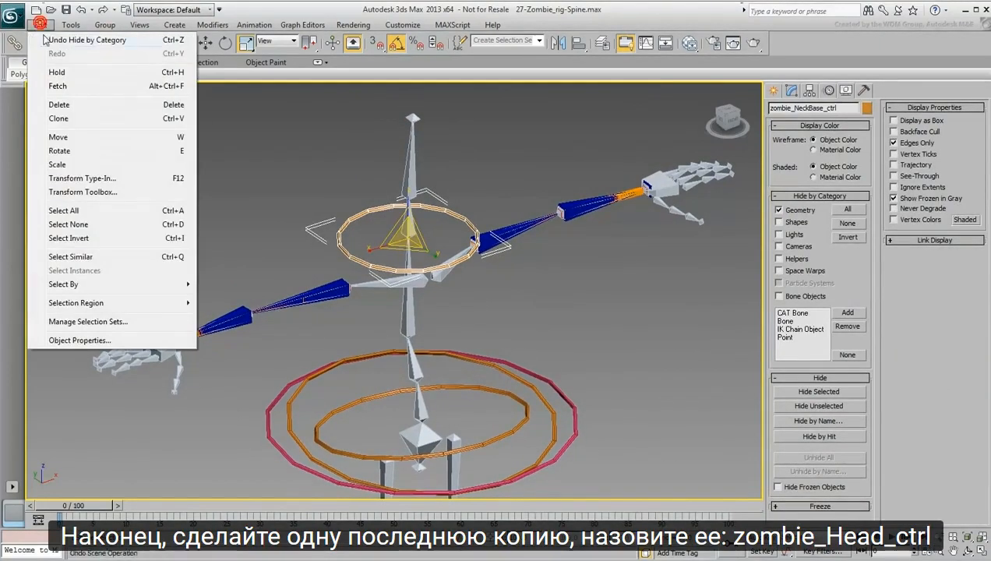
{"action": "left_click", "coordinate": [70, 118]}
{"action": "left_click_drag", "start_coordinate": [490, 311], "coordinate": [458, 311]}
{"action": "type", "text": "Head_ctrl"}
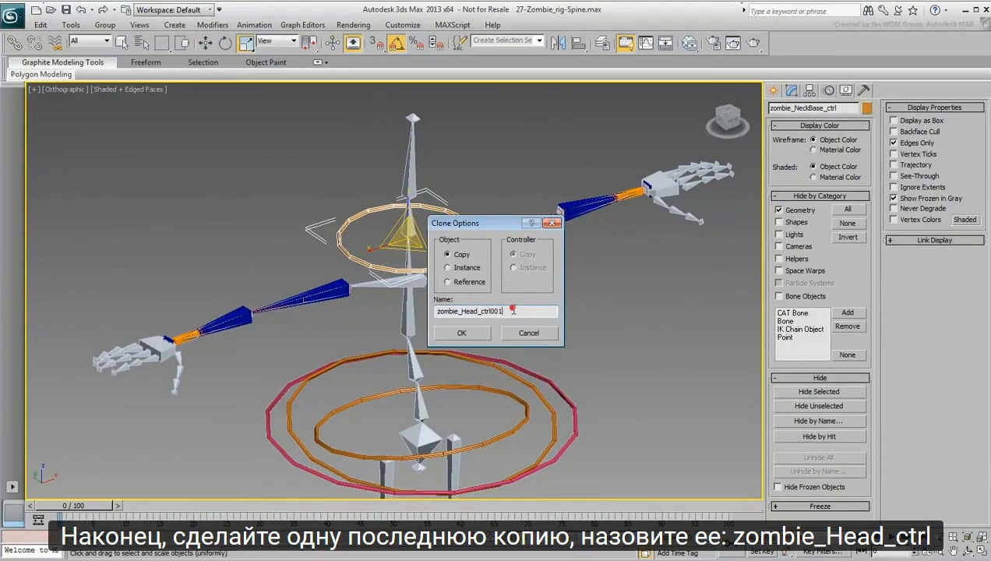
{"action": "left_click", "coordinate": [462, 334]}
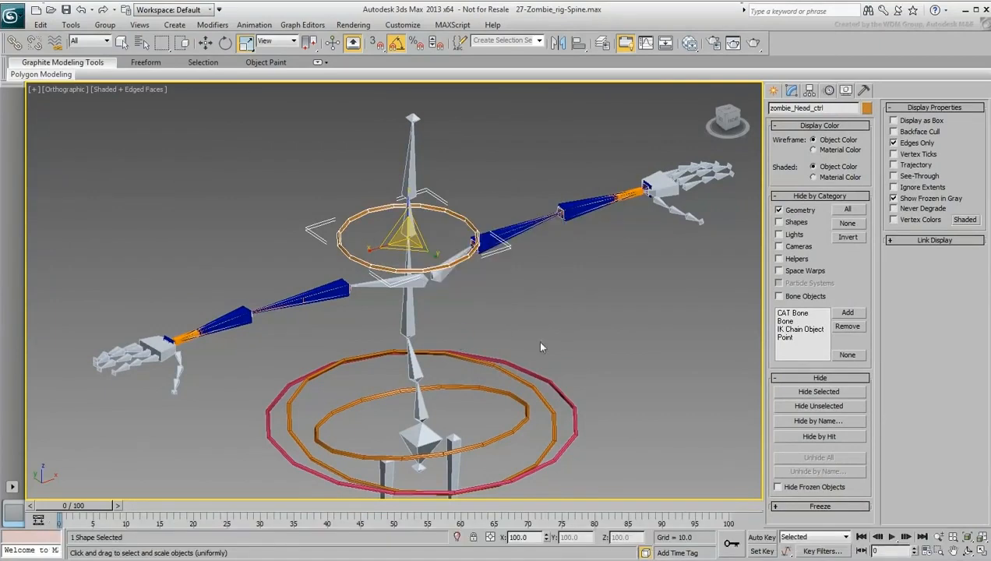
- Align zombie_Head_ctrl to the head bone's pivot point in X, Y and Z position and in orientation on all three axes
{"action": "left_click", "coordinate": [579, 43]}
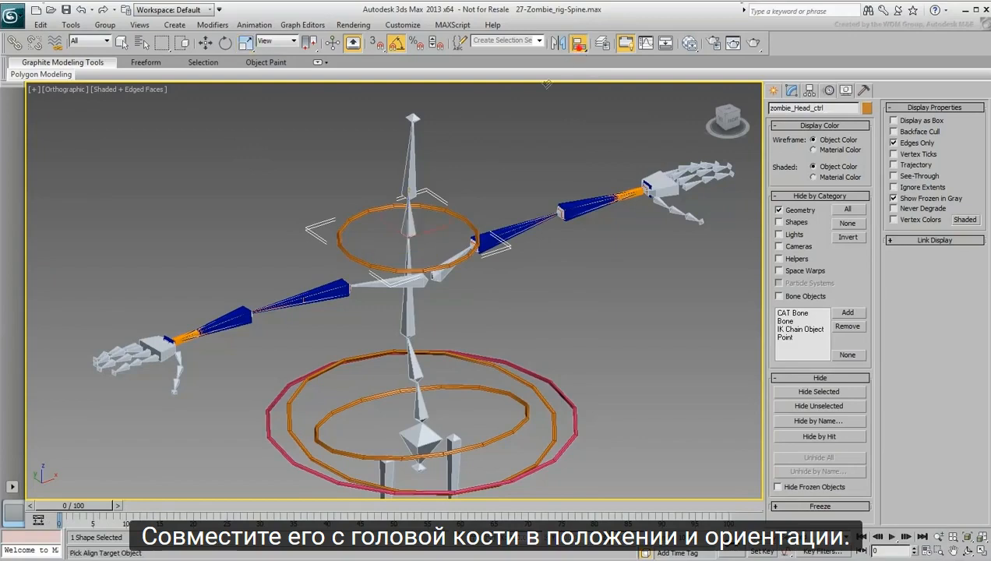
{"action": "left_click", "coordinate": [413, 183]}
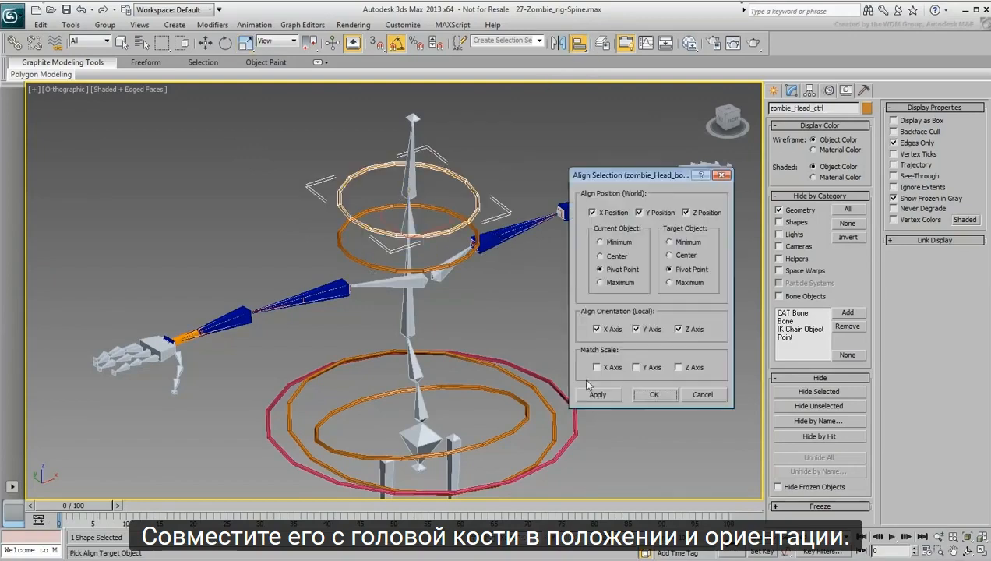
{"action": "left_click", "coordinate": [651, 395]}
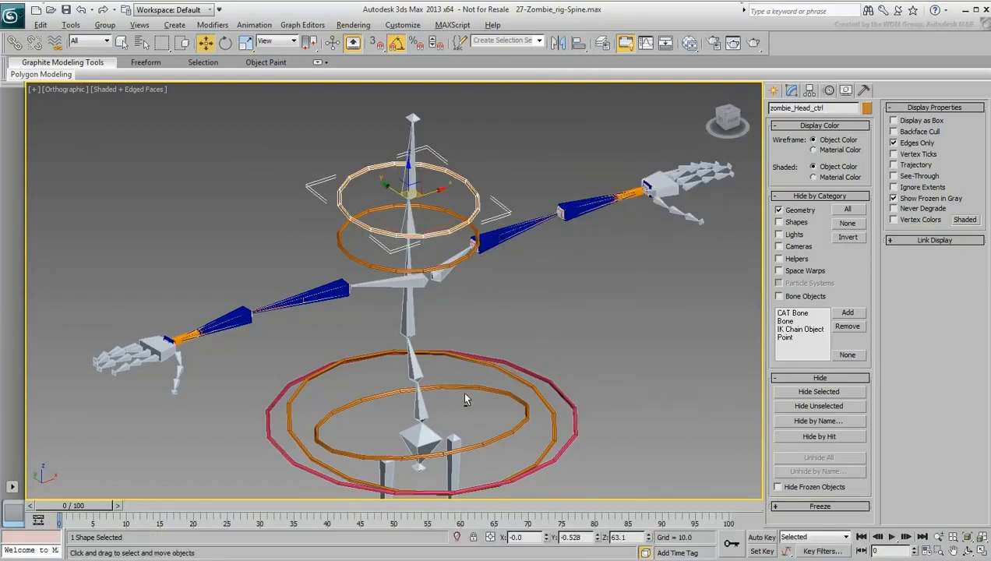
- Change the object colour of zombie_COM_ctrl to red
{"action": "middle_click_drag", "start_coordinate": [465, 395], "coordinate": [464, 344], "text": "alt"}
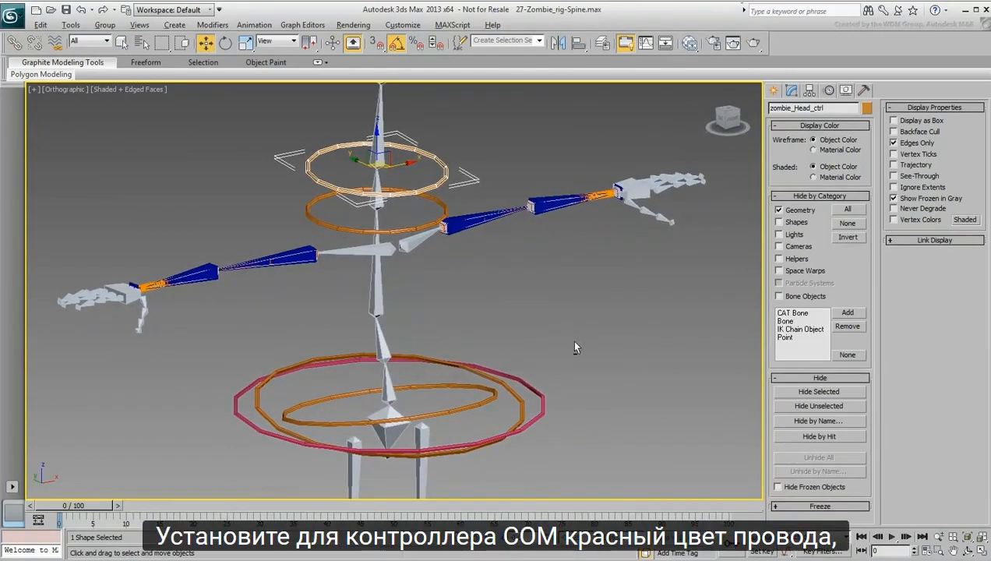
{"action": "middle_click_drag", "start_coordinate": [570, 339], "coordinate": [570, 345], "text": "alt"}
{"action": "left_click_drag", "start_coordinate": [570, 341], "coordinate": [549, 387]}
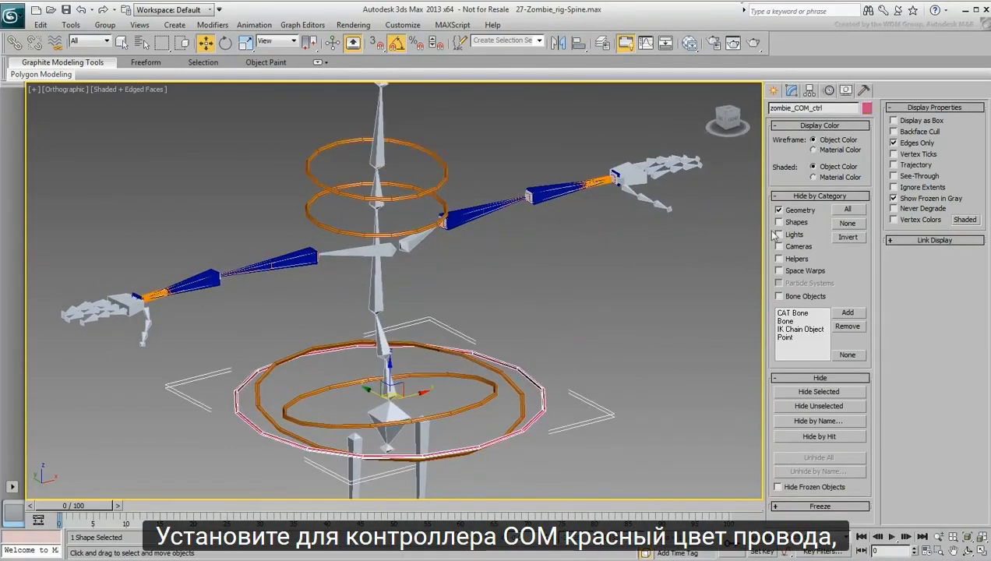
{"action": "left_click", "coordinate": [866, 112]}
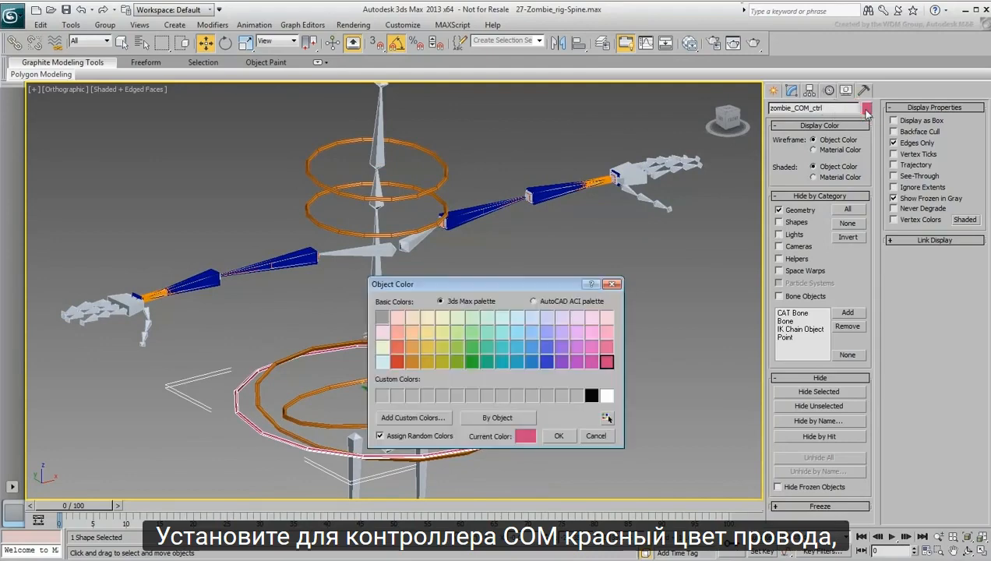
{"action": "left_click", "coordinate": [398, 360]}
{"action": "left_click", "coordinate": [559, 435]}
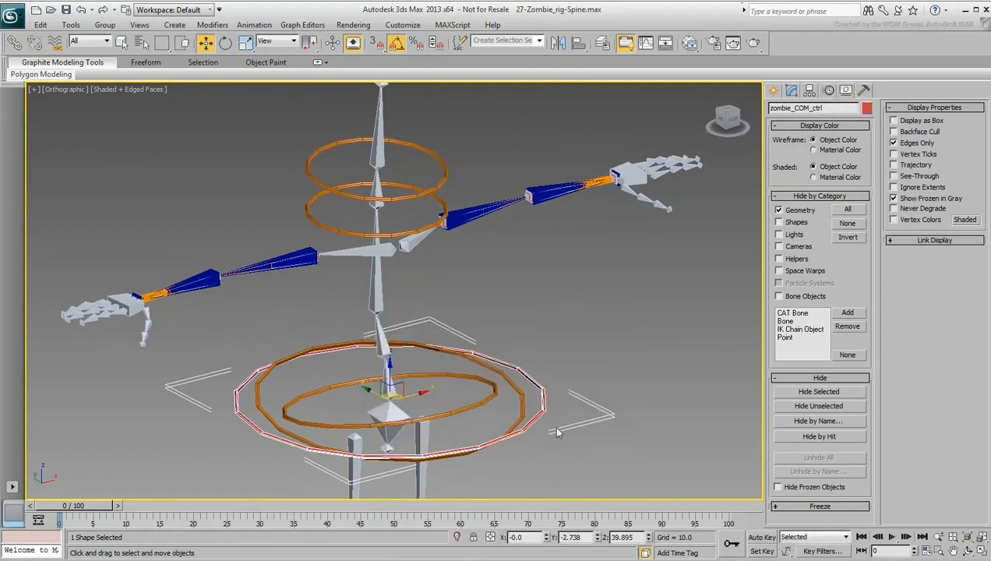
- Change the object colour of the head, neck base, spine base and hip controllers to medium blue
{"action": "left_click", "coordinate": [610, 365]}
{"action": "left_click_drag", "start_coordinate": [468, 140], "coordinate": [418, 198]}
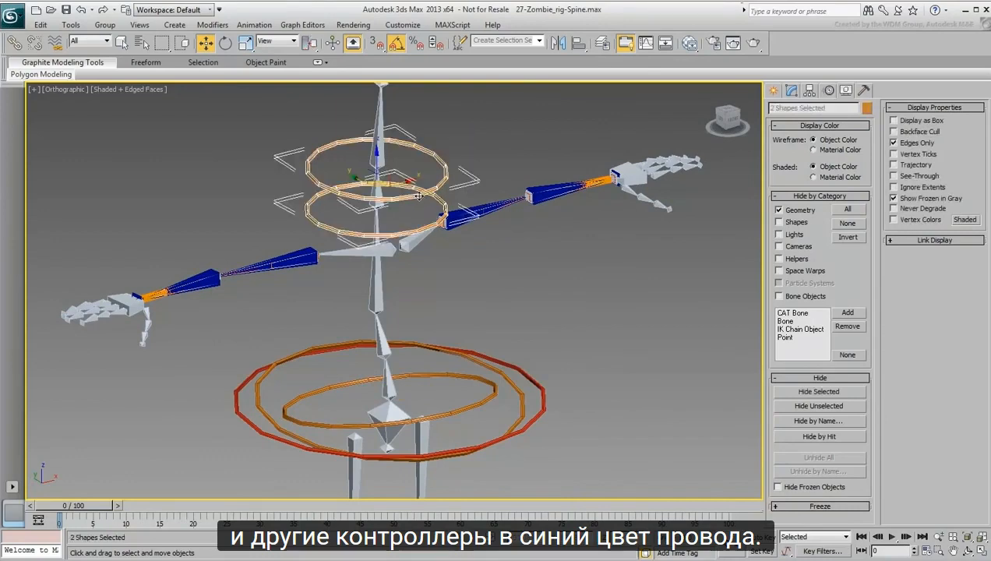
{"action": "left_click", "coordinate": [463, 396], "text": "ctrl"}
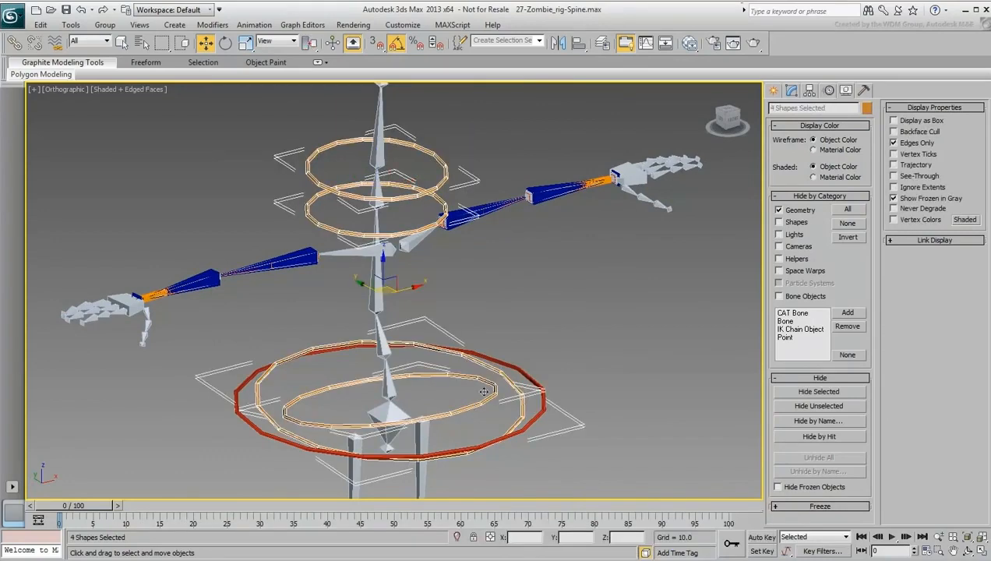
{"action": "left_click", "coordinate": [866, 109]}
{"action": "left_click", "coordinate": [528, 361]}
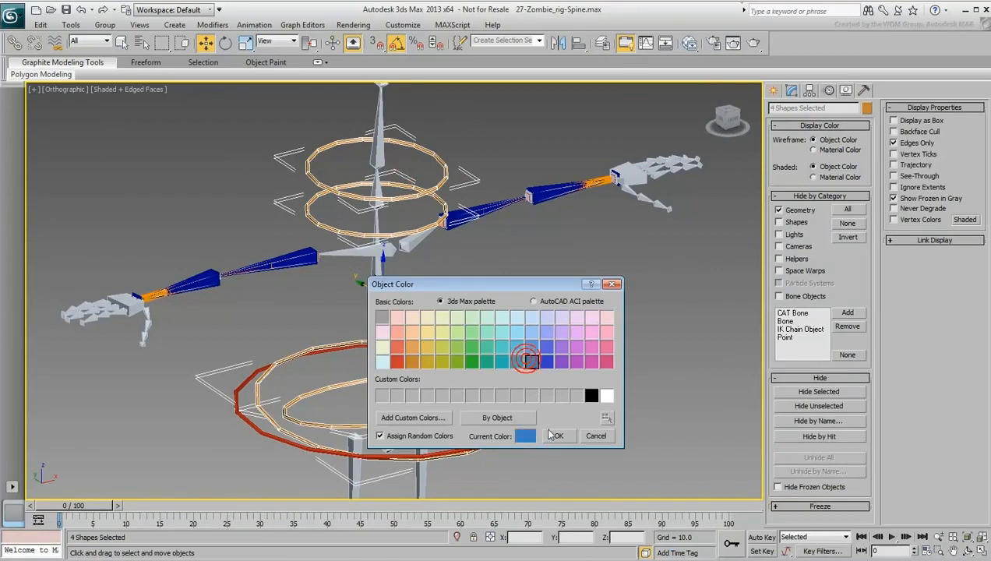
{"action": "left_click", "coordinate": [558, 435]}
{"action": "left_click", "coordinate": [585, 301]}
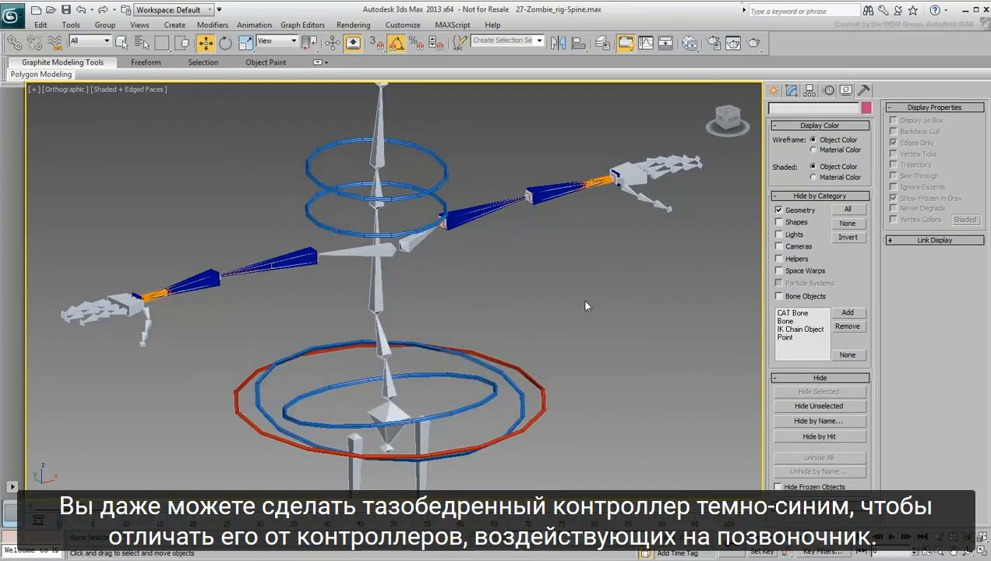
- Give zombie_Hip_ctrl a darker blue object colour to distinguish it from the spine controllers
{"action": "left_click", "coordinate": [523, 396]}
{"action": "left_click", "coordinate": [866, 108]}
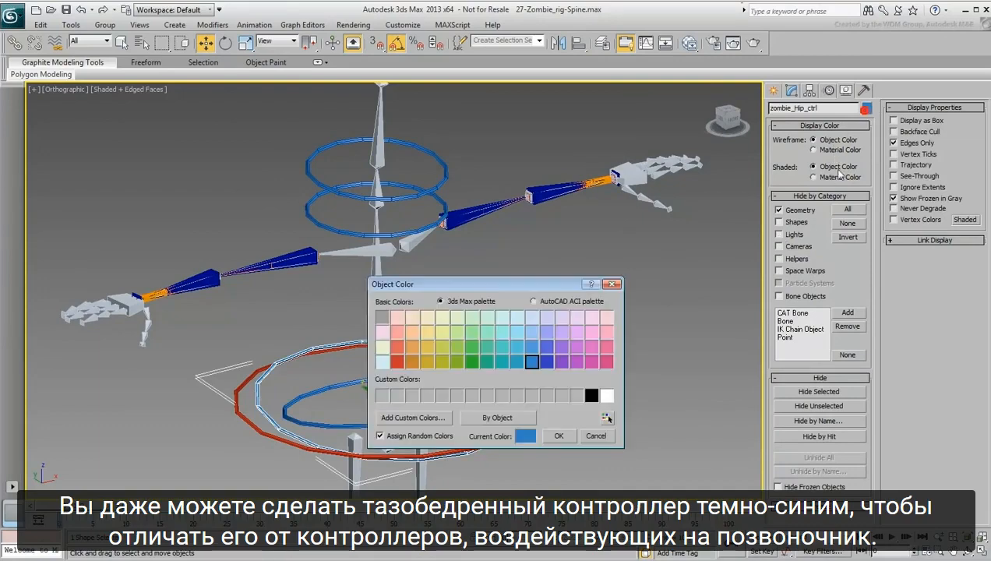
{"action": "left_click", "coordinate": [546, 363]}
{"action": "left_click", "coordinate": [558, 436]}
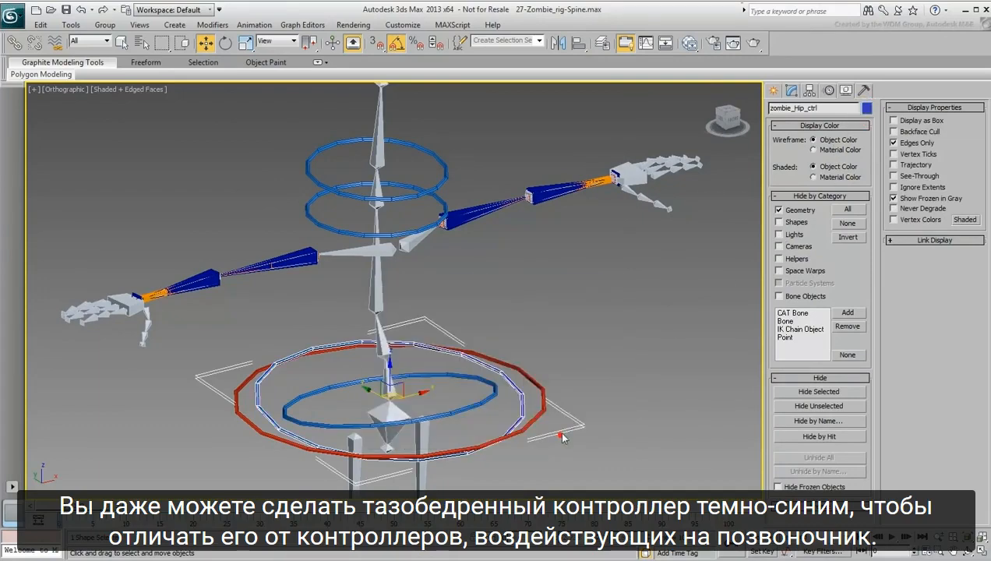
{"action": "left_click", "coordinate": [609, 354]}
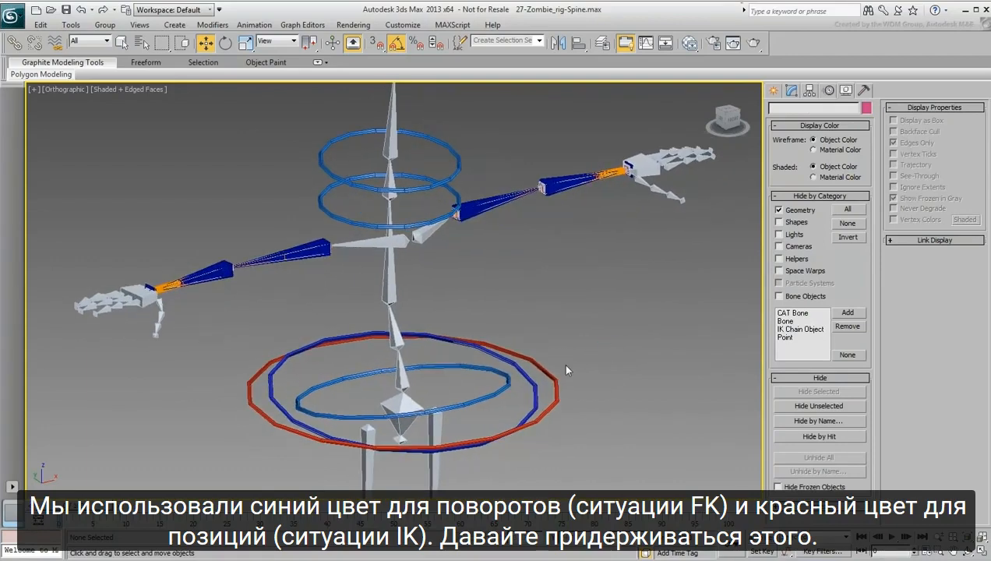
- Isolate zombie_Hip_ctrl and disable its spline rendering in the viewport
{"action": "left_click", "coordinate": [522, 374]}
{"action": "middle_click_drag", "start_coordinate": [569, 346], "coordinate": [556, 321], "text": "alt"}
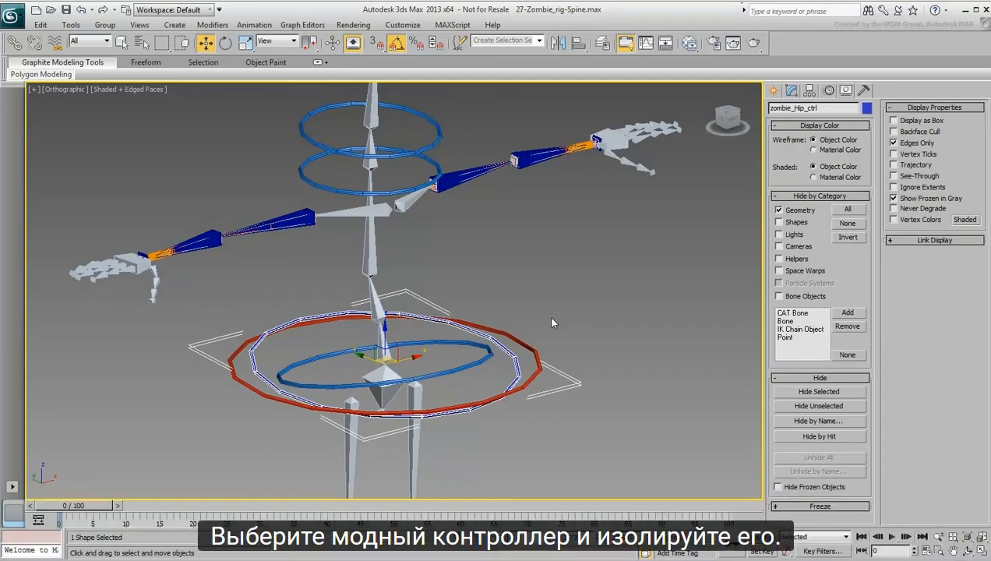
{"action": "right_click", "coordinate": [539, 317]}
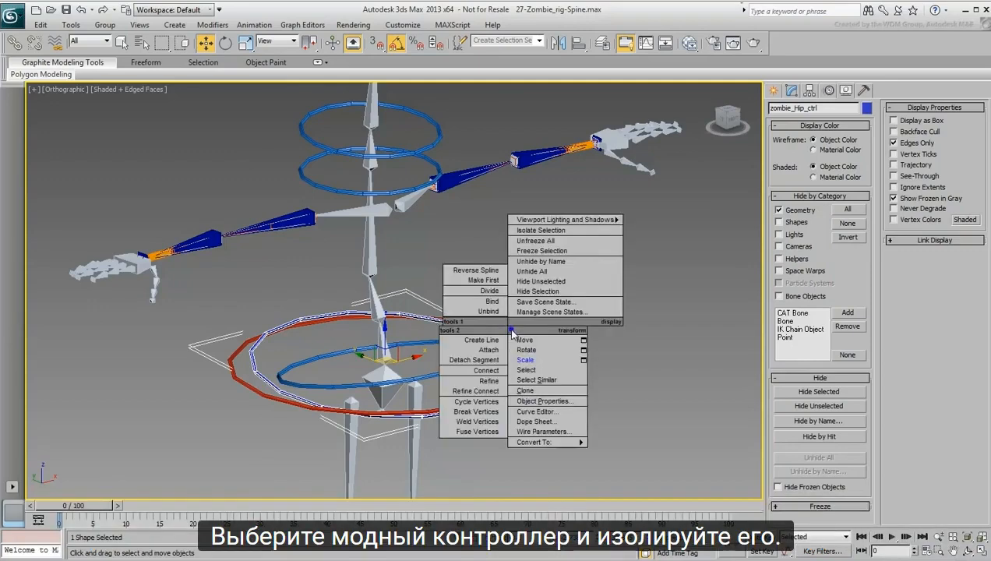
{"action": "left_click", "coordinate": [550, 232]}
{"action": "middle_click_drag", "start_coordinate": [497, 306], "coordinate": [500, 318], "text": "alt"}
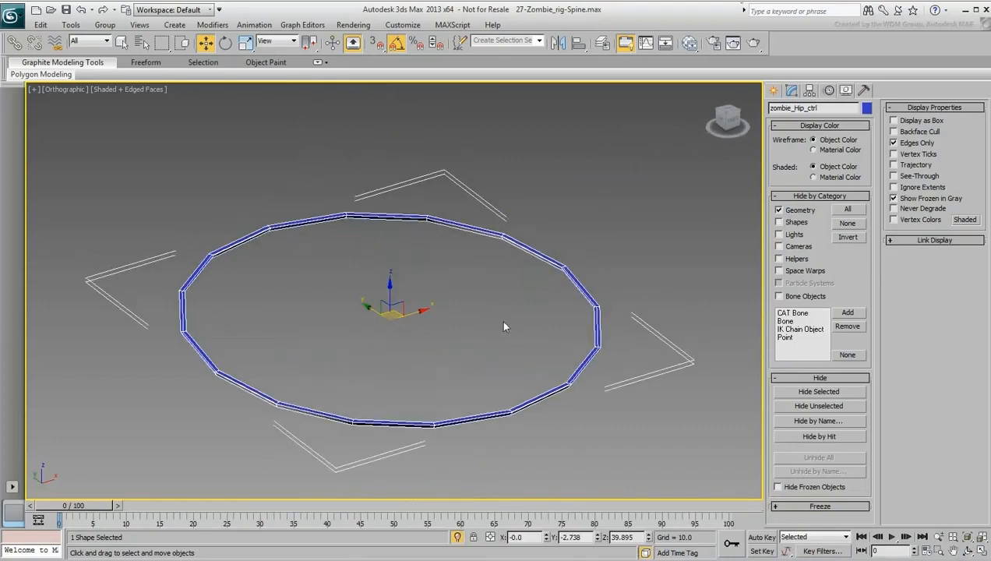
{"action": "left_click", "coordinate": [789, 91]}
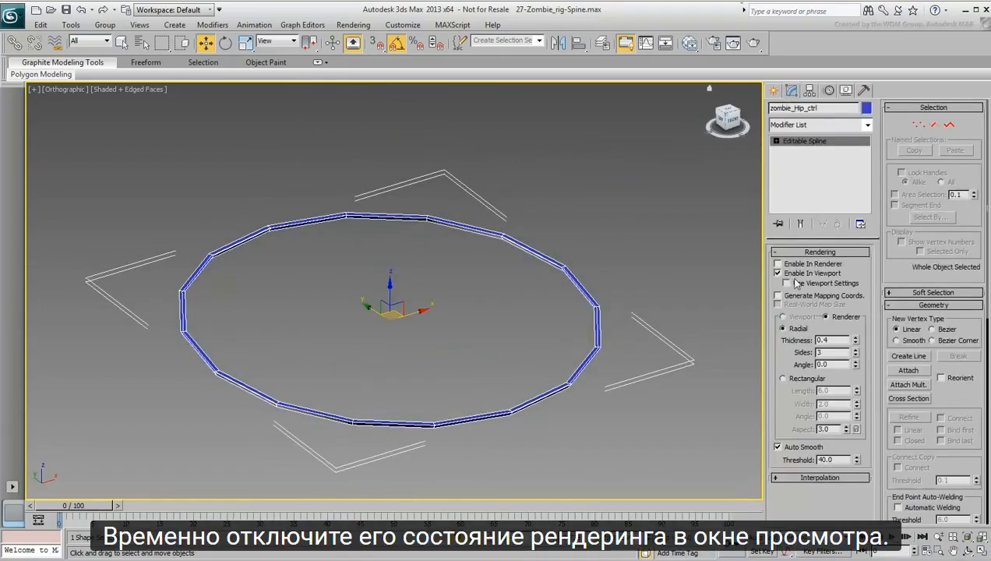
{"action": "left_click", "coordinate": [779, 273]}
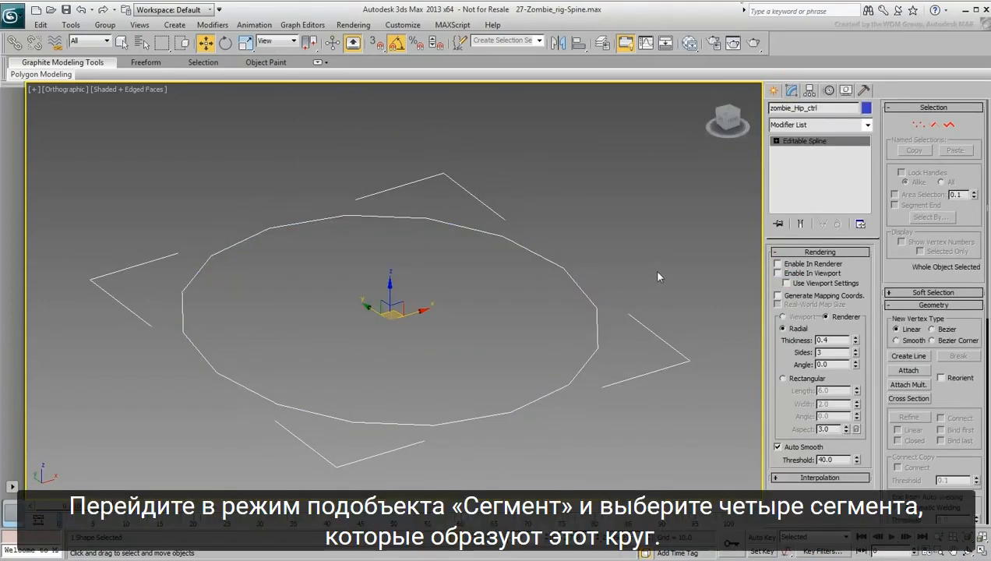
- Select all four segments of the zombie_Hip_ctrl circle and divide them with a division value of 7
{"action": "left_click", "coordinate": [934, 125]}
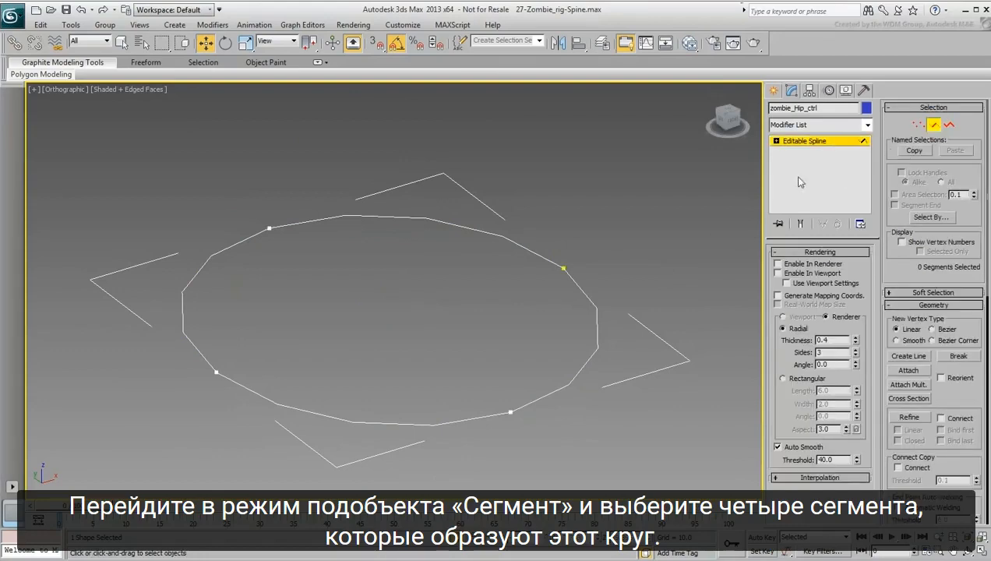
{"action": "left_click_drag", "start_coordinate": [169, 433], "coordinate": [169, 433]}
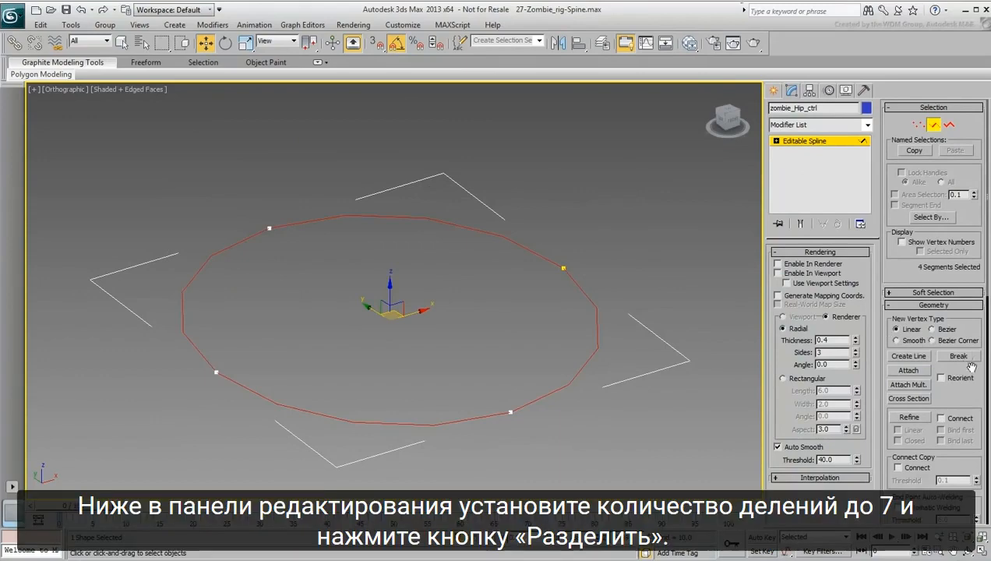
{"action": "left_click_drag", "start_coordinate": [968, 403], "coordinate": [966, 194]}
{"action": "scroll", "coordinate": [966, 194], "scroll_direction": "down", "scroll_amount": 7}
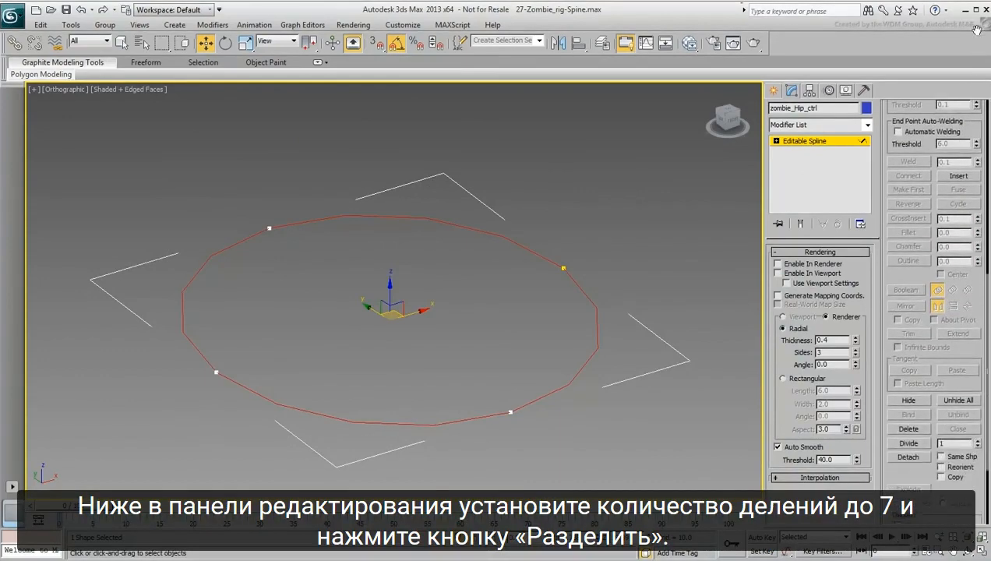
{"action": "left_click", "coordinate": [909, 439]}
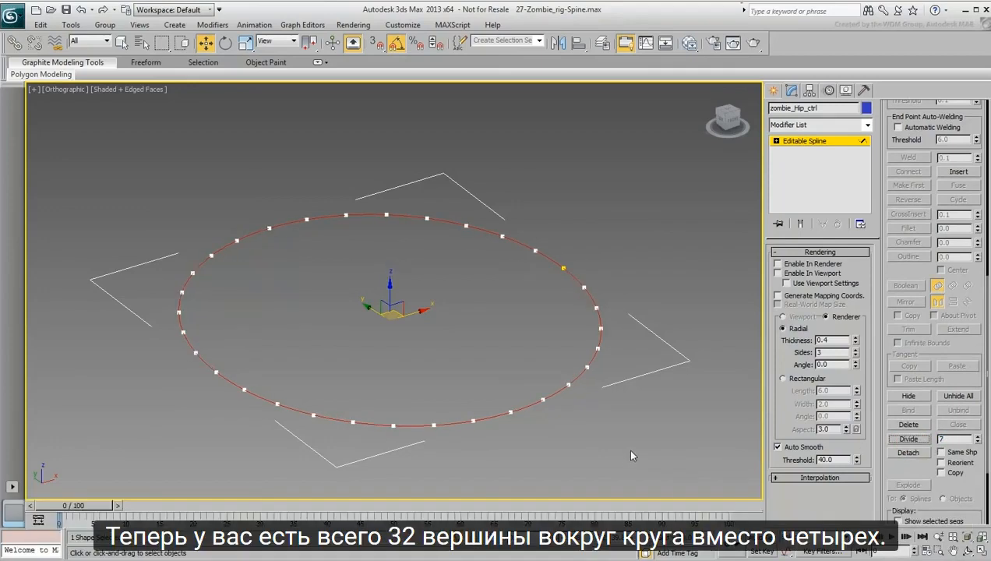
- Select every other vertex around the zombie_Hip_ctrl circle in the Top view
{"action": "middle_click_drag", "start_coordinate": [478, 350], "coordinate": [473, 329]}
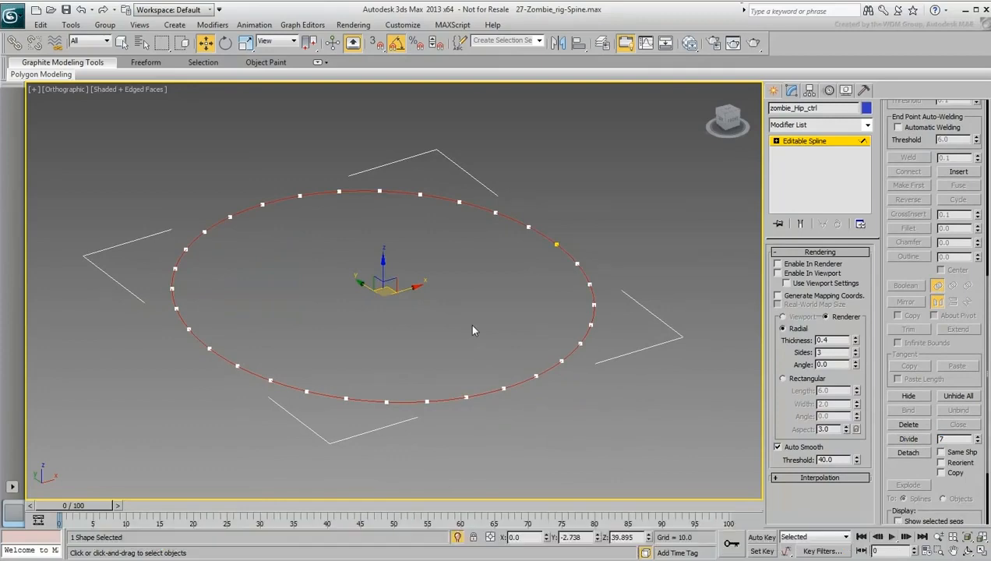
{"action": "key", "text": "t"}
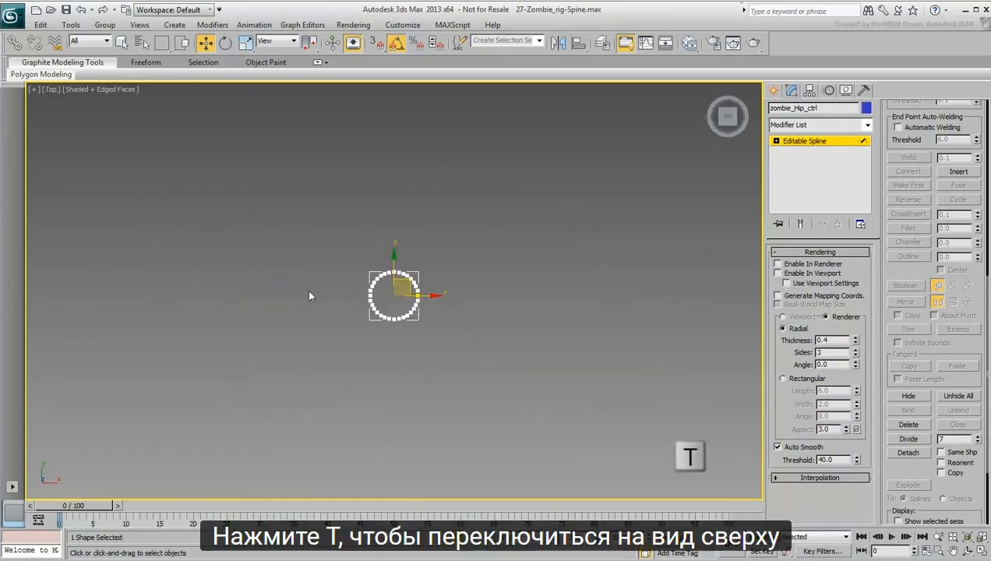
{"action": "key", "text": "z"}
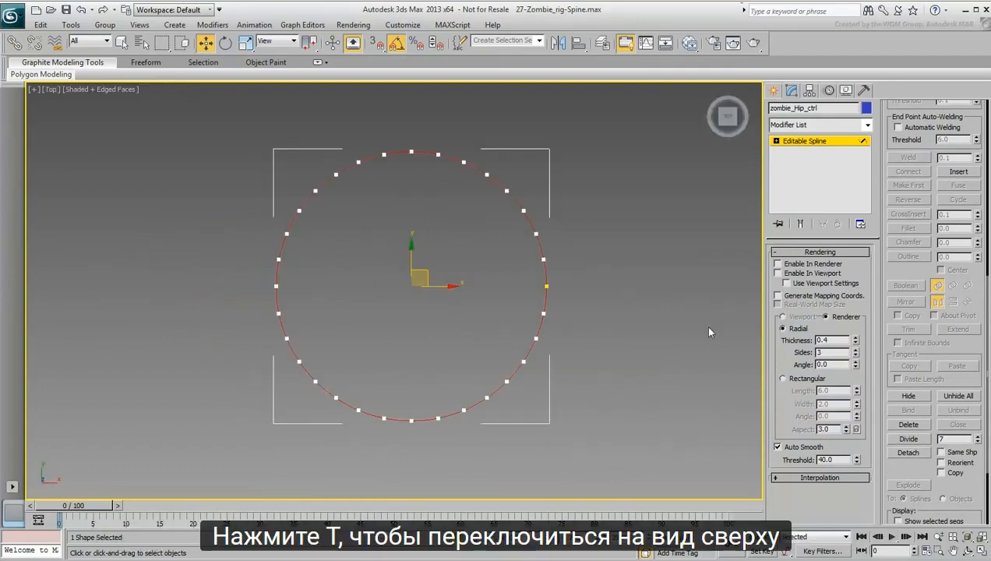
{"action": "left_click", "coordinate": [776, 141]}
{"action": "left_click", "coordinate": [798, 151]}
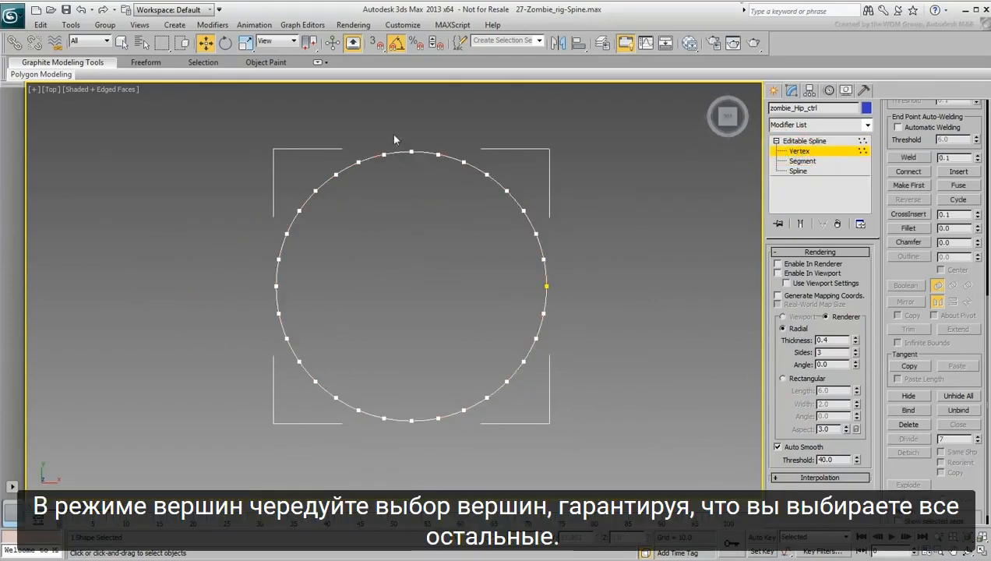
{"action": "left_click_drag", "start_coordinate": [403, 133], "coordinate": [421, 166]}
{"action": "left_click_drag", "start_coordinate": [456, 130], "coordinate": [514, 208], "text": "ctrl"}
{"action": "left_click_drag", "start_coordinate": [553, 225], "coordinate": [511, 240], "text": "ctrl"}
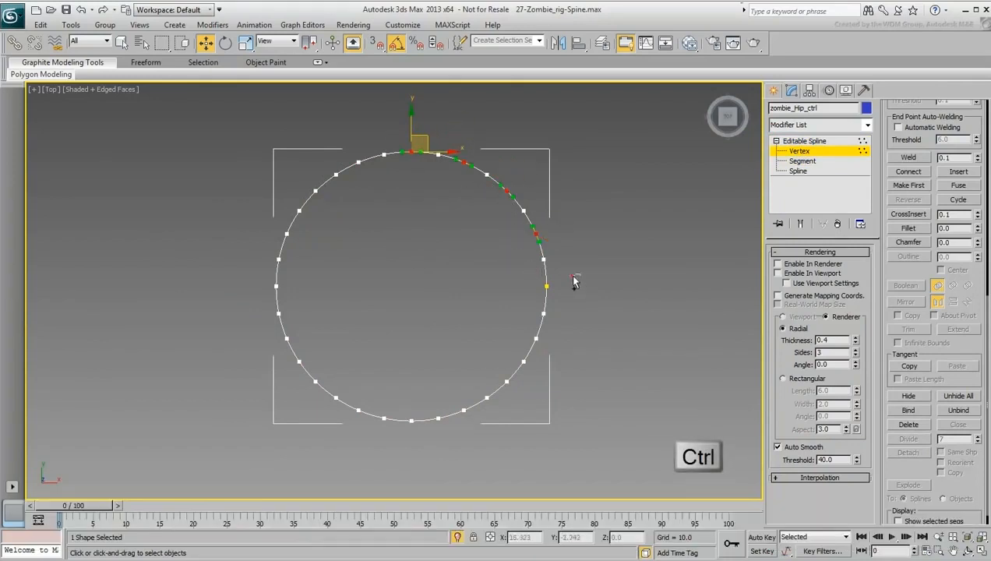
{"action": "left_click_drag", "start_coordinate": [573, 274], "coordinate": [518, 302], "text": "ctrl"}
{"action": "left_click_drag", "start_coordinate": [559, 329], "coordinate": [450, 410], "text": "ctrl"}
{"action": "left_click_drag", "start_coordinate": [425, 431], "coordinate": [348, 401], "text": "ctrl"}
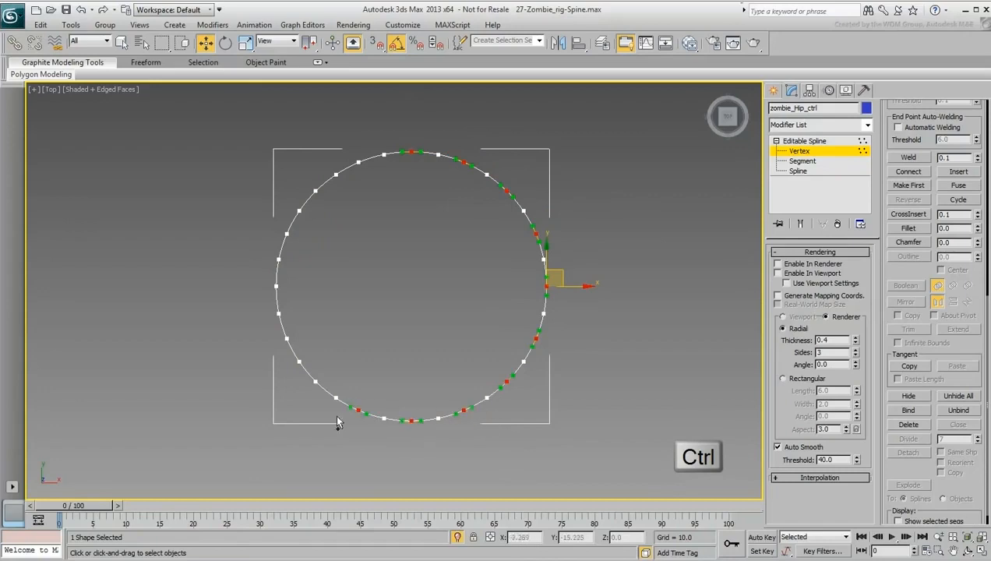
{"action": "left_click_drag", "start_coordinate": [303, 376], "coordinate": [326, 394], "text": "ctrl"}
{"action": "left_click_drag", "start_coordinate": [265, 312], "coordinate": [299, 347], "text": "ctrl"}
{"action": "left_click_drag", "start_coordinate": [251, 271], "coordinate": [290, 295], "text": "ctrl"}
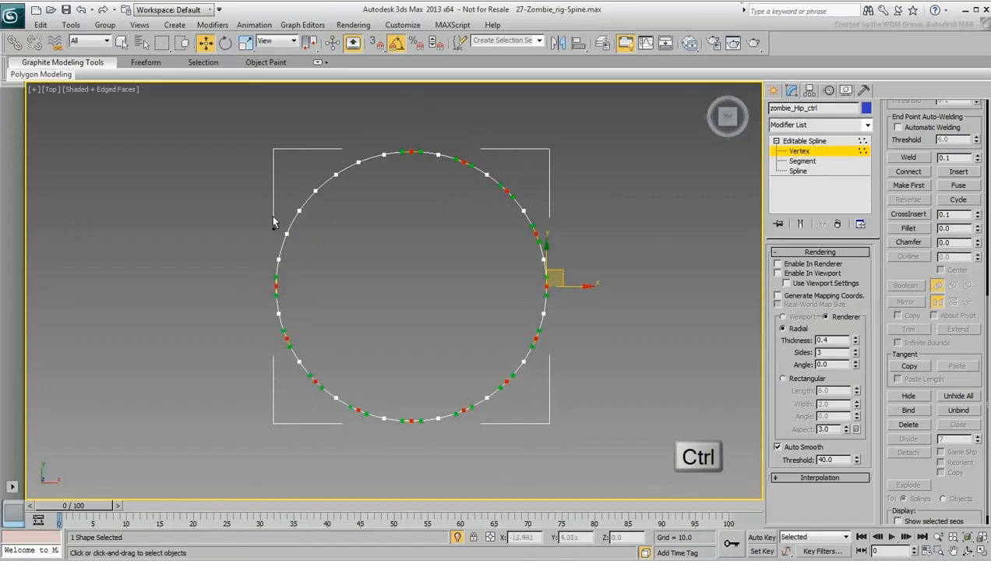
{"action": "left_click_drag", "start_coordinate": [271, 214], "coordinate": [301, 240], "text": "ctrl"}
{"action": "left_click_drag", "start_coordinate": [310, 193], "coordinate": [330, 210], "text": "ctrl"}
{"action": "left_click_drag", "start_coordinate": [354, 160], "coordinate": [368, 181], "text": "ctrl"}
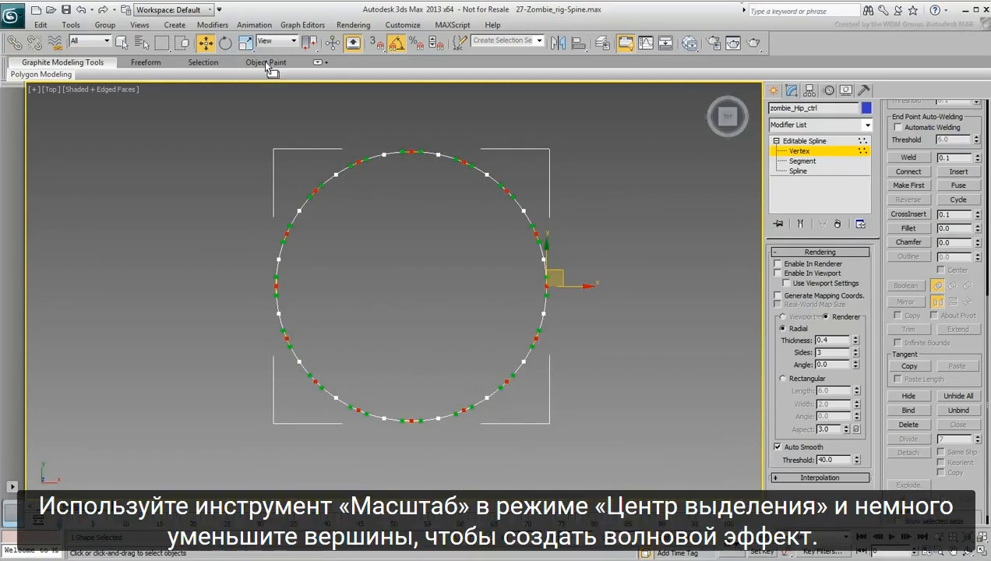
- Scale the selected vertices slightly inward about the selection centre for a wavy outline, and re-enable the spline's viewport rendering
{"action": "left_click", "coordinate": [245, 42]}
{"action": "left_click_drag", "start_coordinate": [311, 63], "coordinate": [305, 87]}
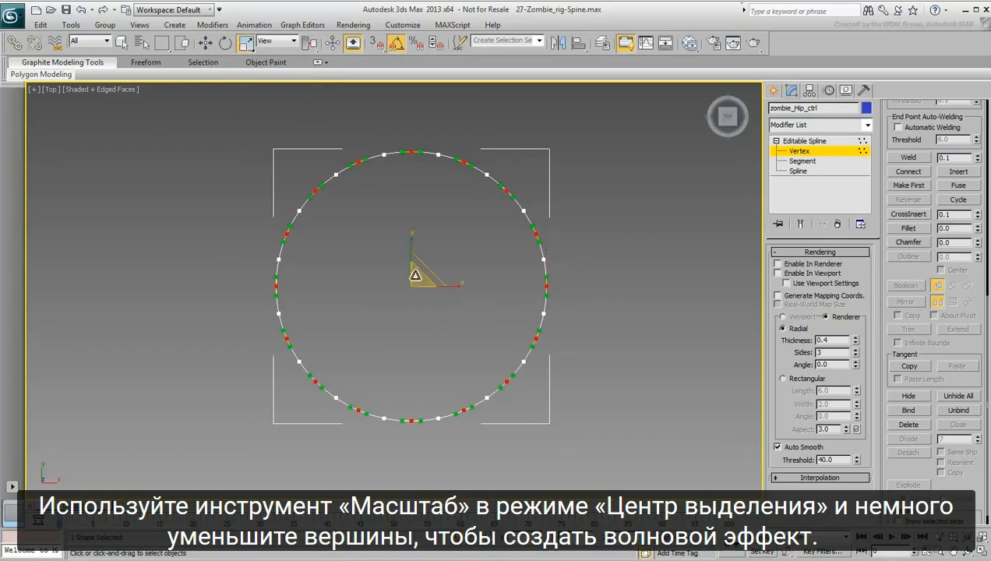
{"action": "left_click_drag", "start_coordinate": [415, 285], "coordinate": [416, 291]}
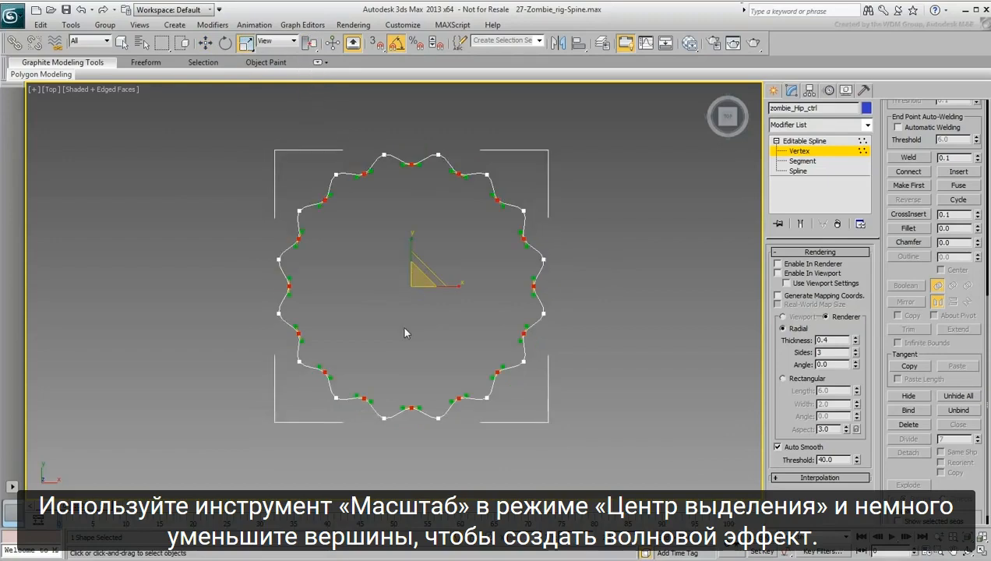
{"action": "left_click", "coordinate": [823, 151]}
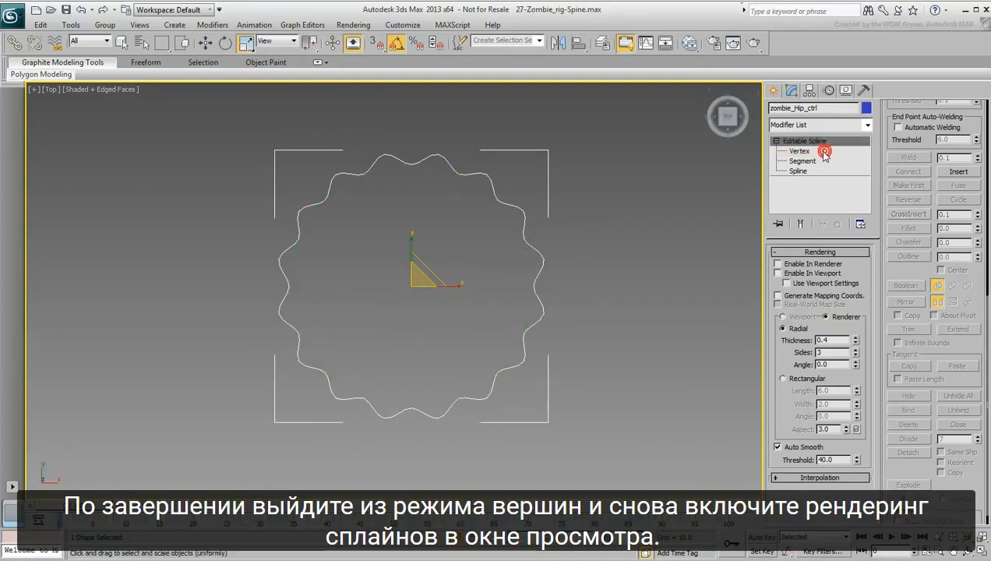
{"action": "left_click", "coordinate": [789, 273]}
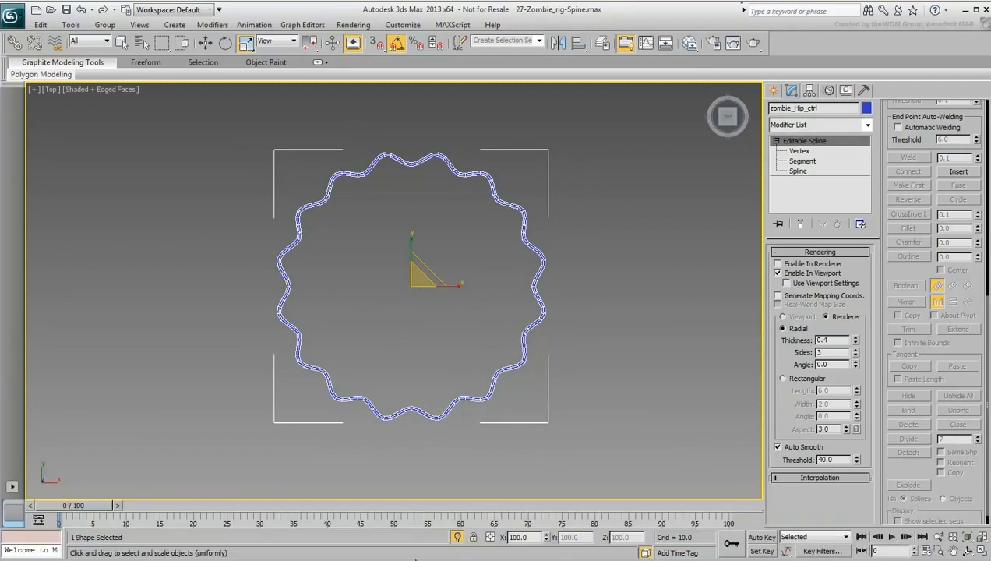
- End the isolation of zombie_Hip_ctrl to bring back the full rig, and clear the selection
{"action": "left_click", "coordinate": [458, 544]}
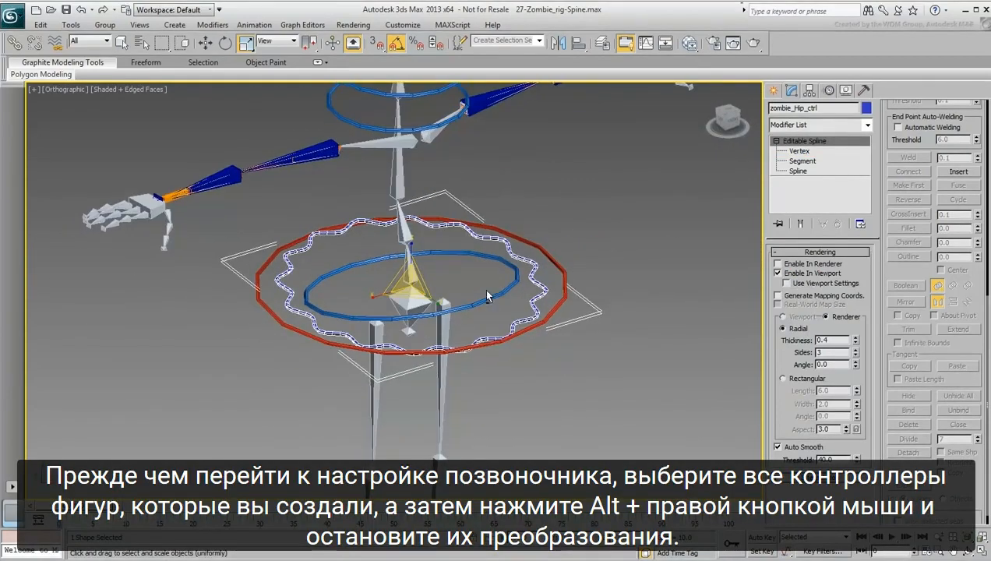
{"action": "middle_click_drag", "start_coordinate": [482, 265], "coordinate": [472, 325]}
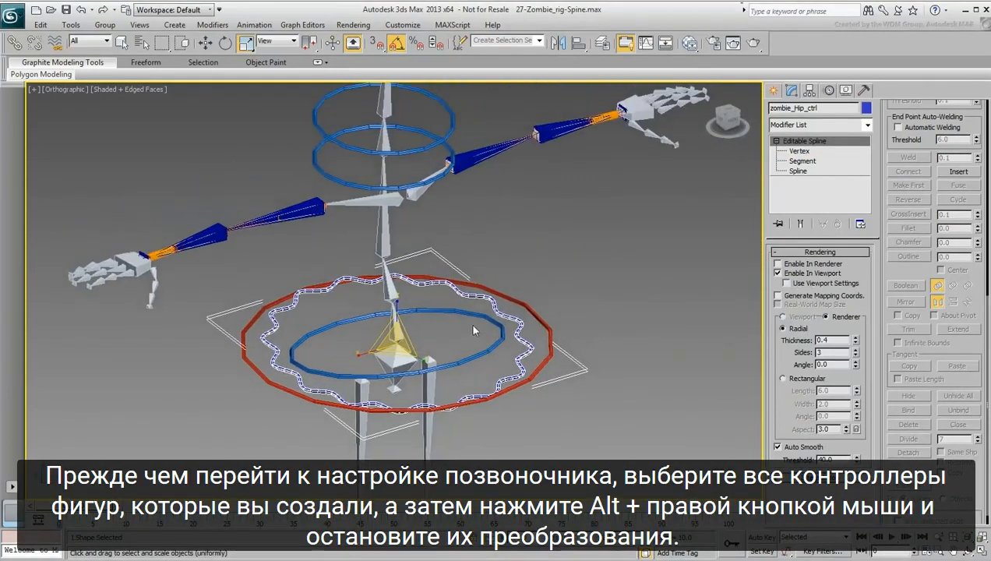
{"action": "left_click", "coordinate": [628, 257]}
- Select all five spine controller shapes and freeze their transforms, accepting the extra layer of controllers
{"action": "middle_click_drag", "start_coordinate": [506, 270], "coordinate": [498, 293]}
{"action": "scroll", "coordinate": [498, 293], "scroll_direction": "down", "scroll_amount": 3}
{"action": "middle_click_drag", "start_coordinate": [570, 299], "coordinate": [531, 319]}
{"action": "left_click_drag", "start_coordinate": [538, 316], "coordinate": [446, 384]}
{"action": "left_click_drag", "start_coordinate": [281, 161], "coordinate": [323, 238], "text": "ctrl"}
{"action": "right_click", "coordinate": [270, 213], "text": "alt"}
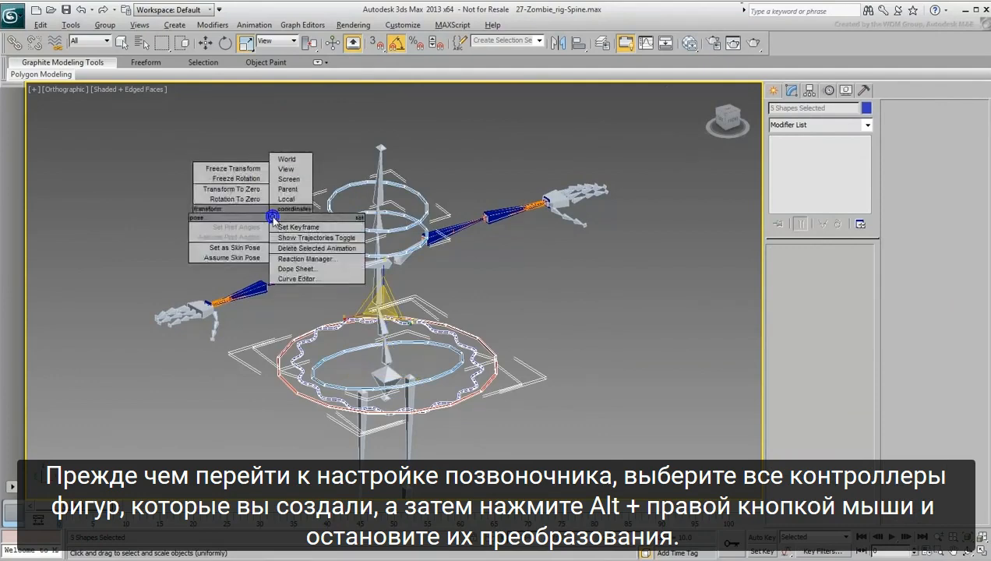
{"action": "left_click", "coordinate": [248, 169]}
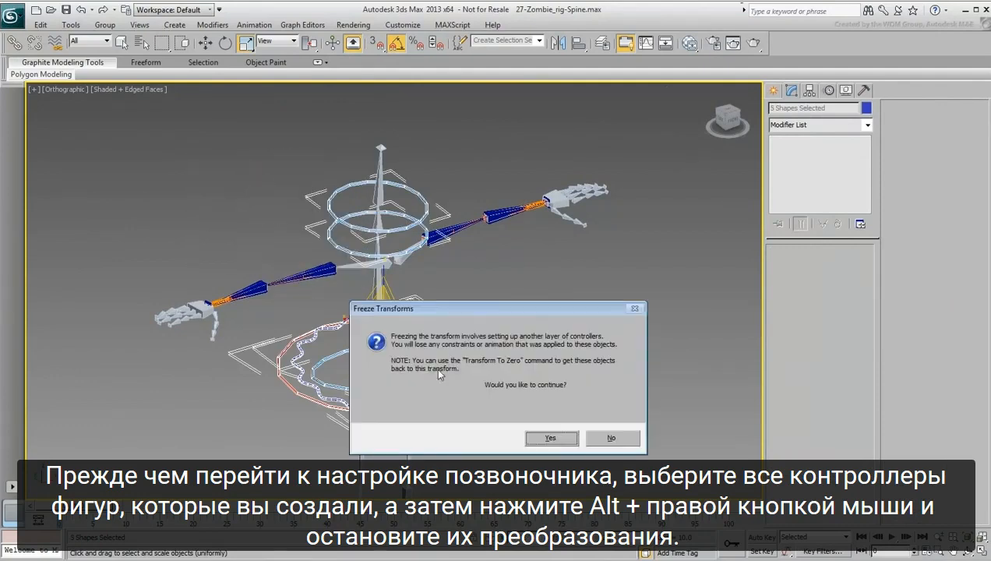
{"action": "left_click", "coordinate": [551, 438]}
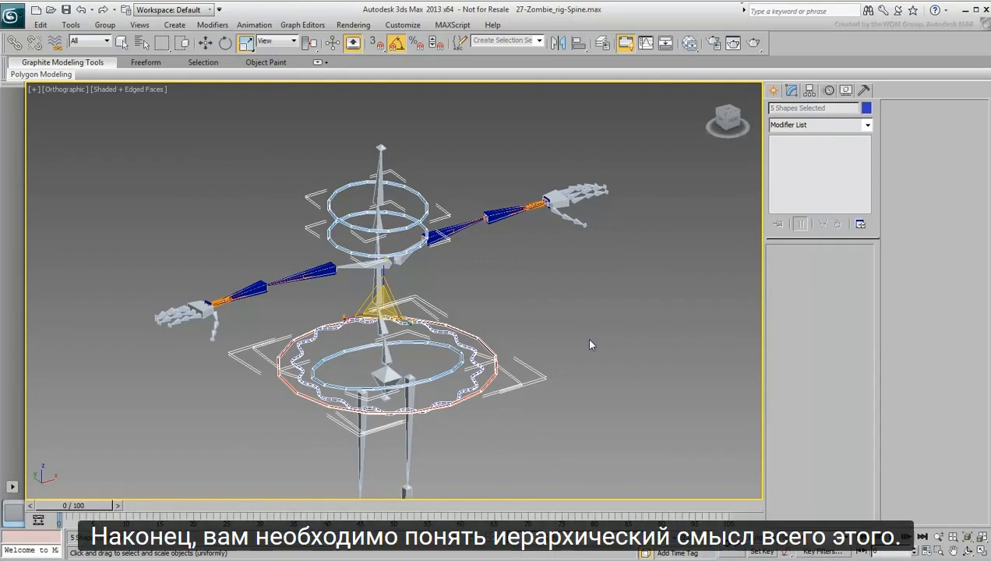
- Try moving zombie_Pelvis_bone to test how the skeleton follows it, and cancel the move
{"action": "scroll", "coordinate": [483, 354], "scroll_direction": "up", "scroll_amount": 3}
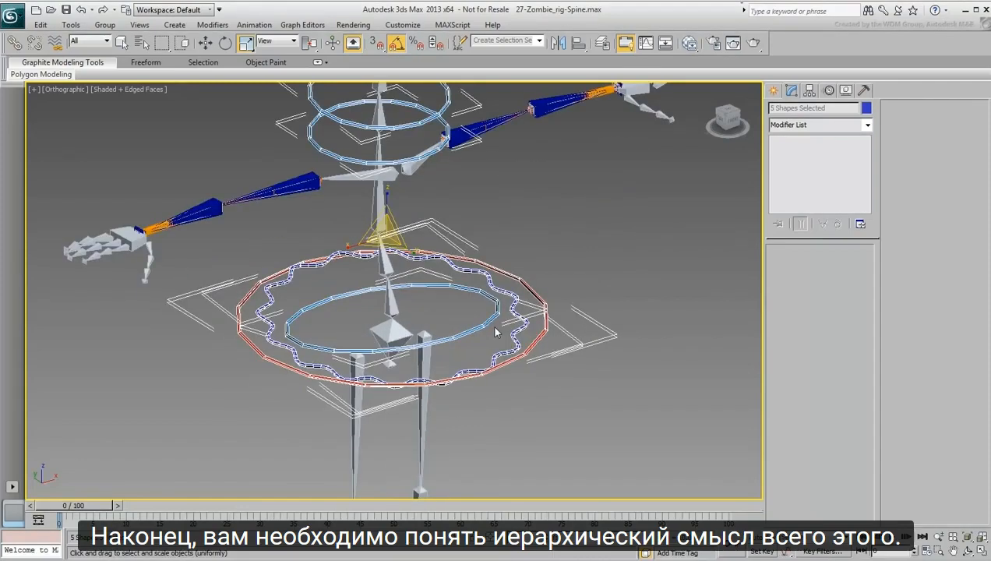
{"action": "left_click", "coordinate": [444, 319]}
{"action": "left_click", "coordinate": [397, 333]}
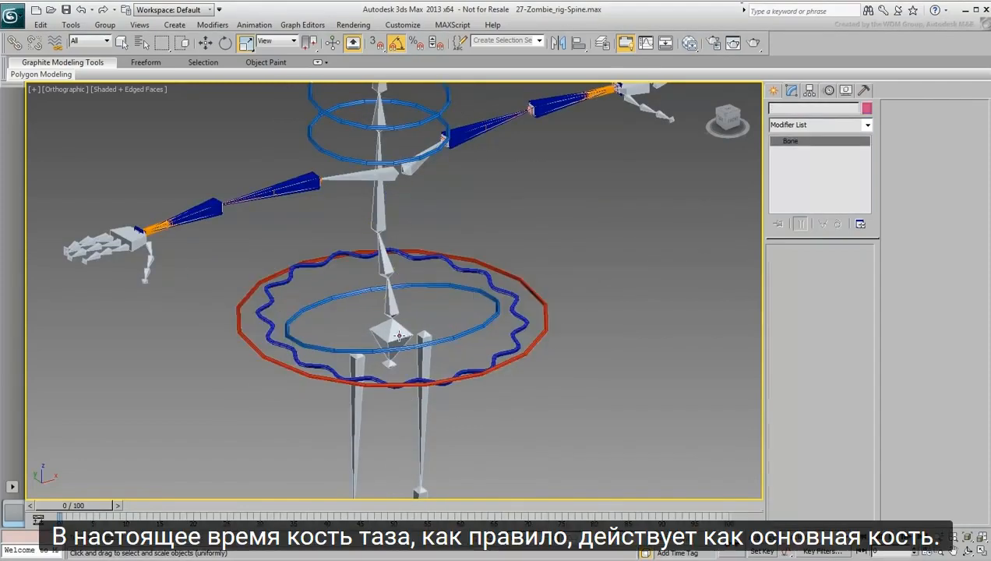
{"action": "right_click", "coordinate": [397, 335]}
{"action": "left_click", "coordinate": [409, 347]}
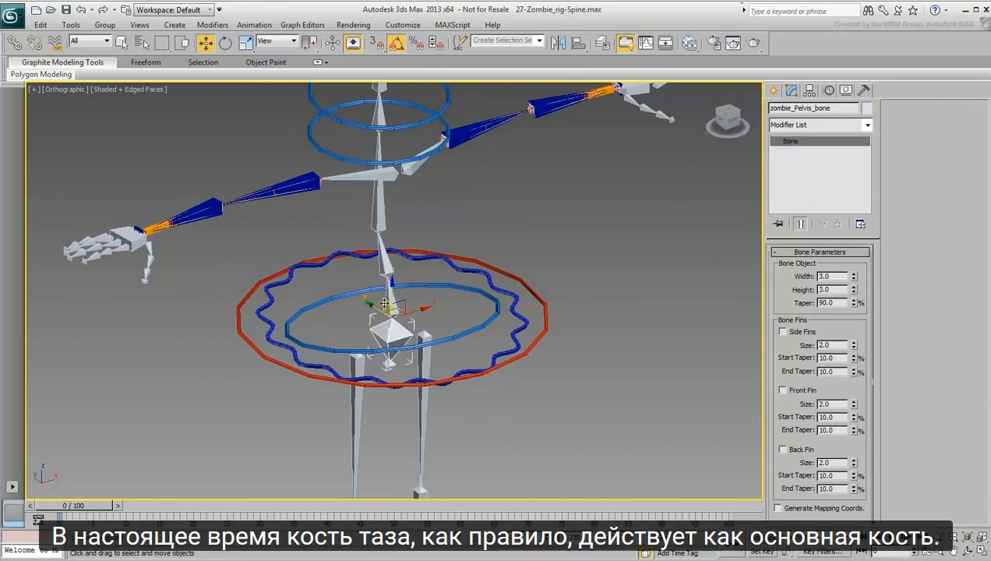
{"action": "middle_click_drag", "start_coordinate": [384, 303], "coordinate": [350, 354], "text": "alt"}
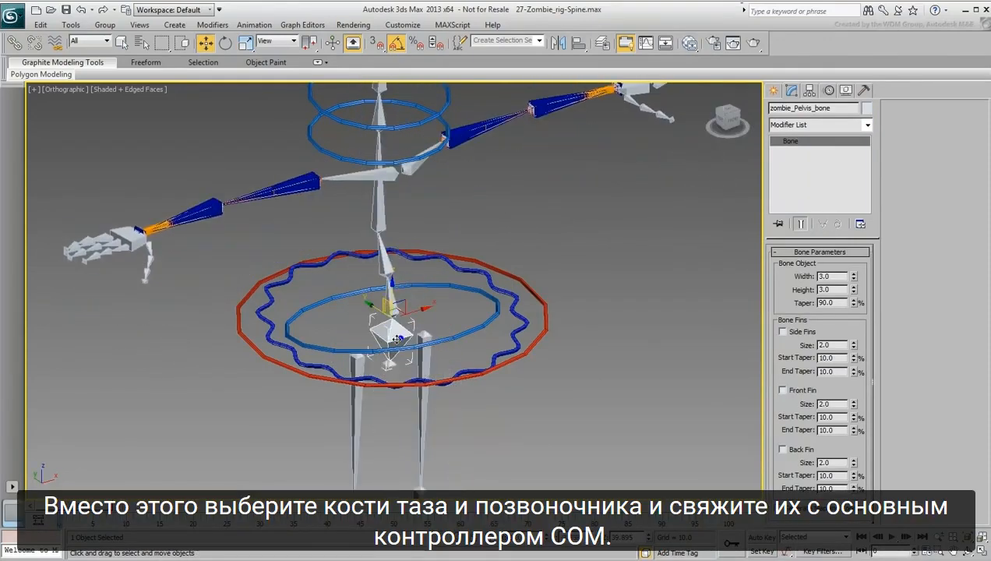
- Select the pelvis bone and the lowest spine bone together and link both to zombie_COM_ctrl as their parent
{"action": "left_click", "coordinate": [209, 366]}
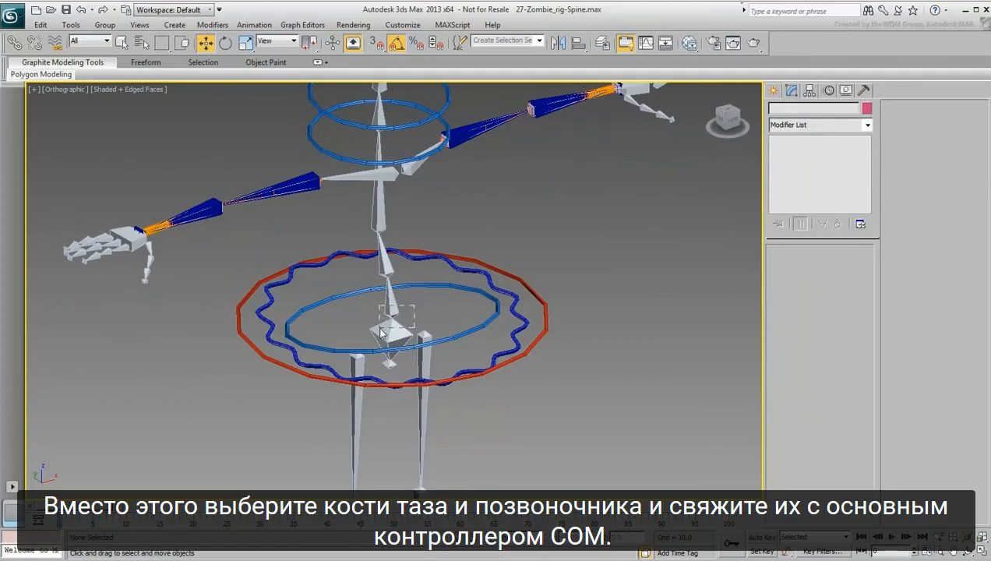
{"action": "left_click_drag", "start_coordinate": [415, 304], "coordinate": [379, 328]}
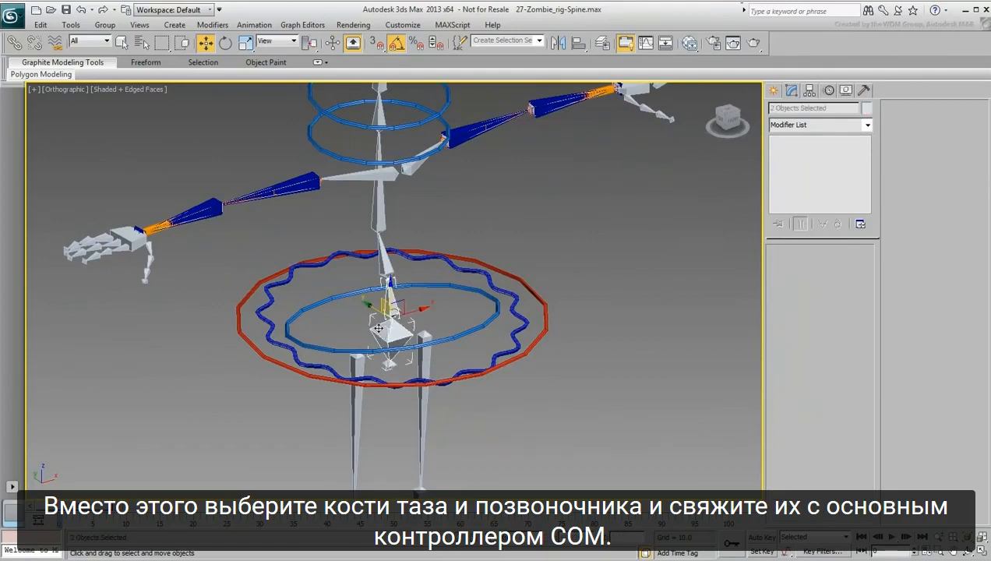
{"action": "left_click", "coordinate": [12, 44]}
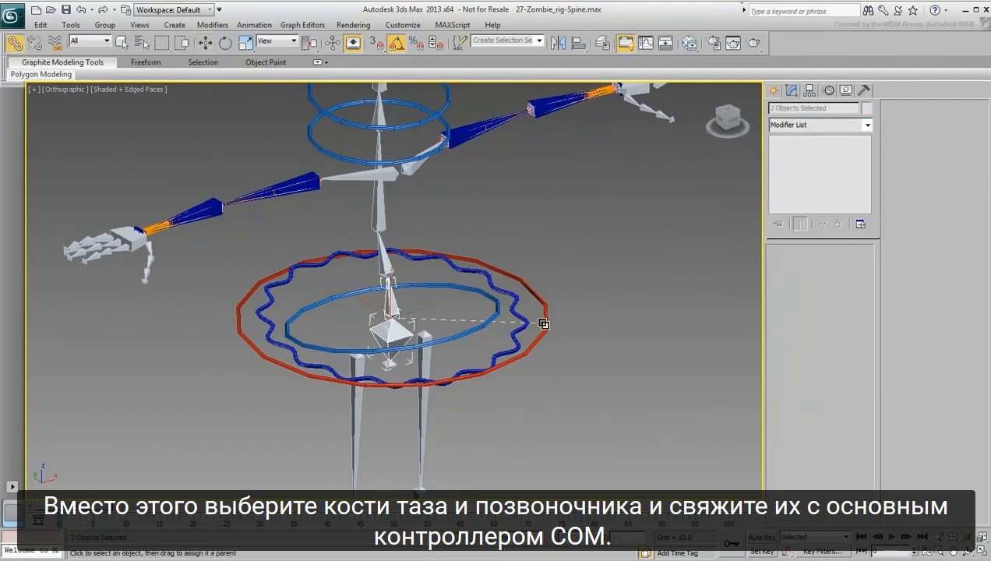
{"action": "left_click_drag", "start_coordinate": [544, 328], "coordinate": [545, 328]}
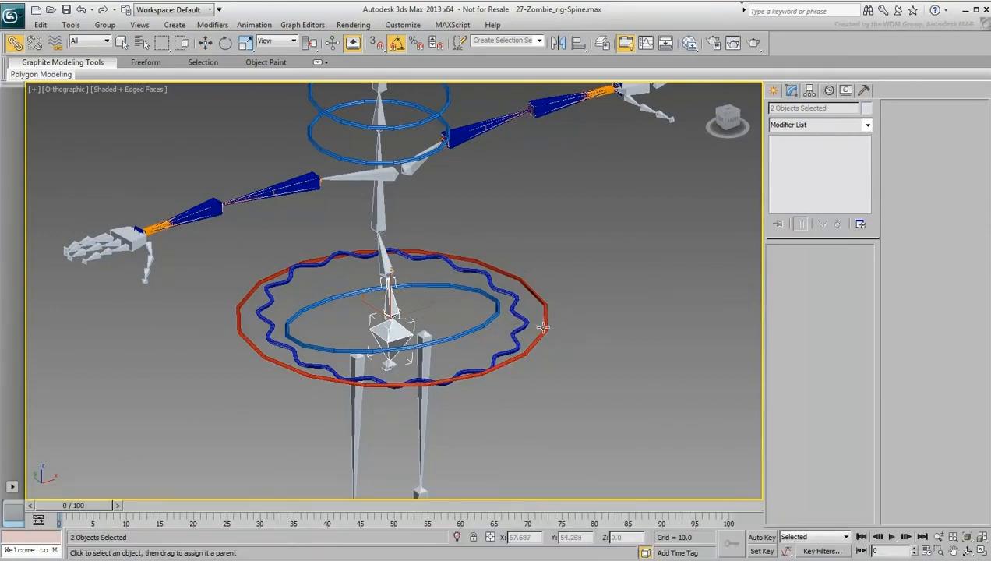
- Test-move zombie_COM_ctrl to check how the linked skeleton and legs react, cancelling each move
{"action": "left_click_drag", "start_coordinate": [578, 251], "coordinate": [543, 315]}
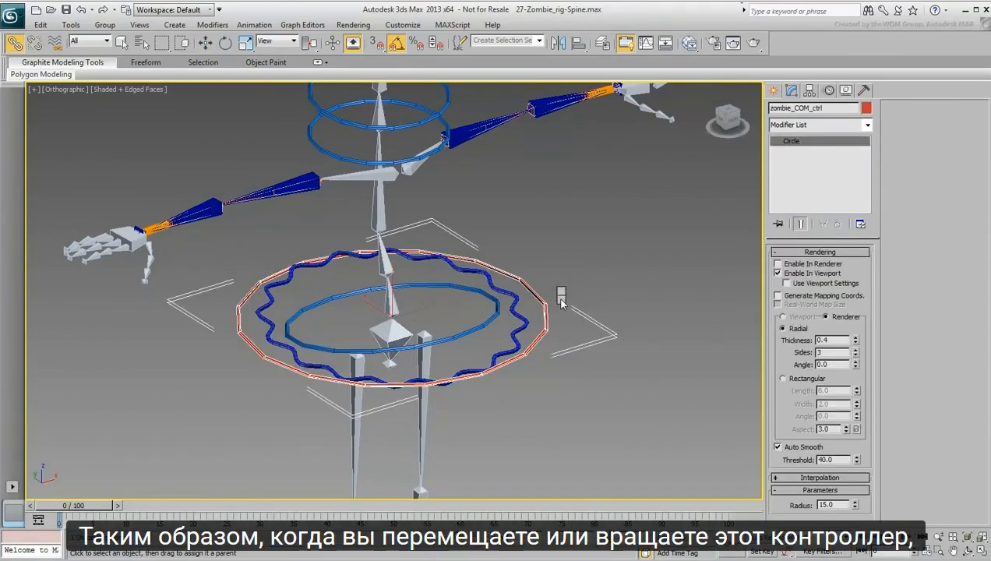
{"action": "right_click", "coordinate": [564, 288]}
{"action": "left_click", "coordinate": [592, 303]}
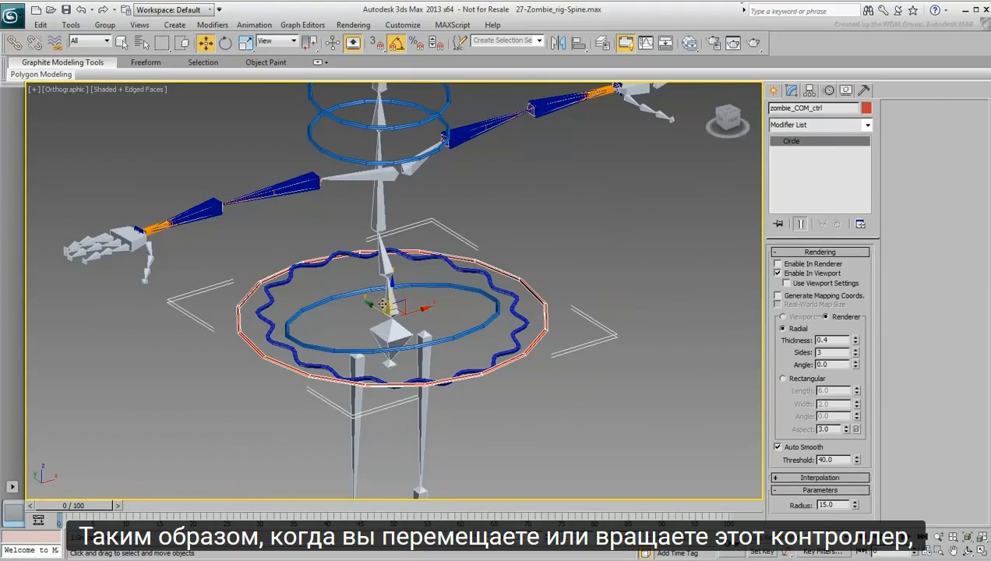
{"action": "left_click_drag", "start_coordinate": [382, 304], "coordinate": [419, 335]}
{"action": "right_click", "coordinate": [419, 335]}
{"action": "scroll", "coordinate": [462, 286], "scroll_direction": "down", "scroll_amount": 6}
{"action": "middle_click_drag", "start_coordinate": [450, 302], "coordinate": [432, 302]}
{"action": "scroll", "coordinate": [431, 306], "scroll_direction": "up", "scroll_amount": 2}
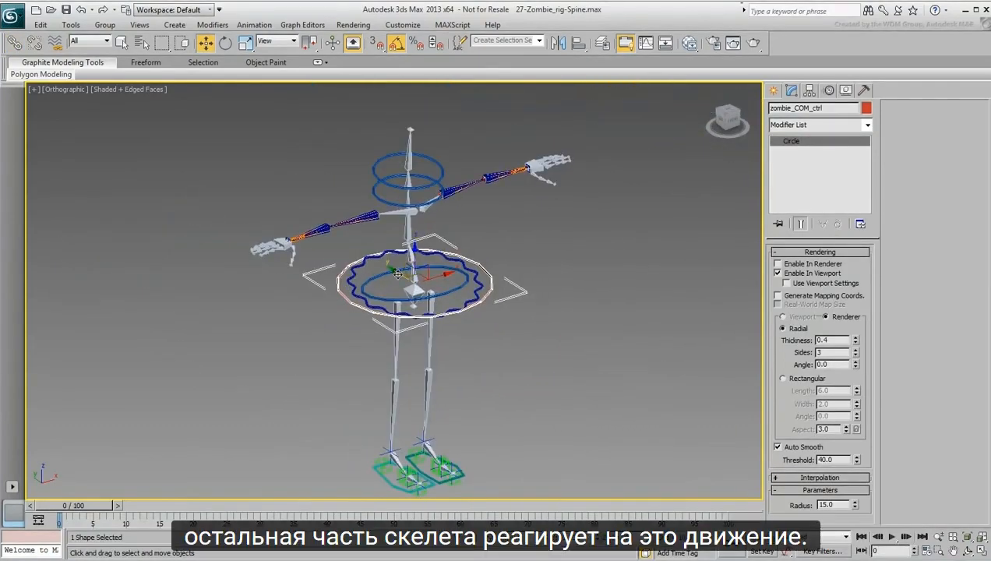
{"action": "left_click_drag", "start_coordinate": [407, 267], "coordinate": [424, 276]}
{"action": "right_click", "coordinate": [413, 288]}
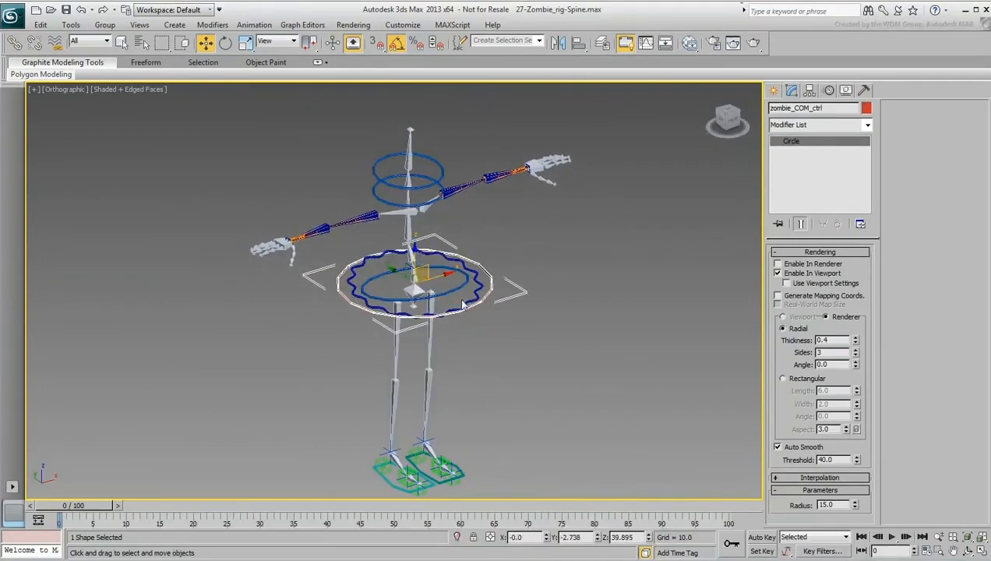
- Select the four blue hip, spine, neck and head controllers and link them to the red zombie_COM_ctrl
{"action": "scroll", "coordinate": [407, 230], "scroll_direction": "up", "scroll_amount": 4}
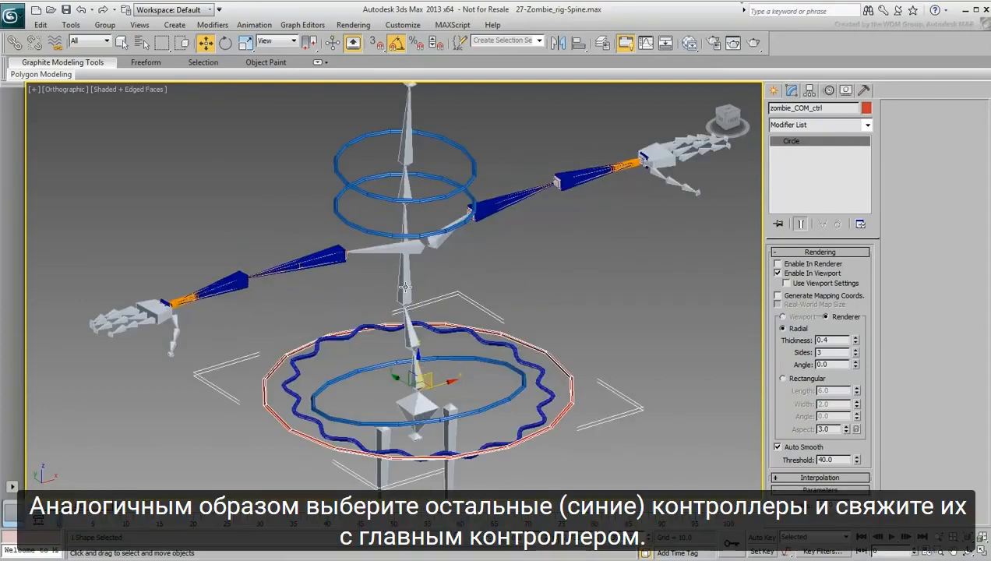
{"action": "left_click_drag", "start_coordinate": [520, 392], "coordinate": [547, 392]}
{"action": "left_click_drag", "start_coordinate": [467, 117], "coordinate": [440, 189], "text": "ctrl"}
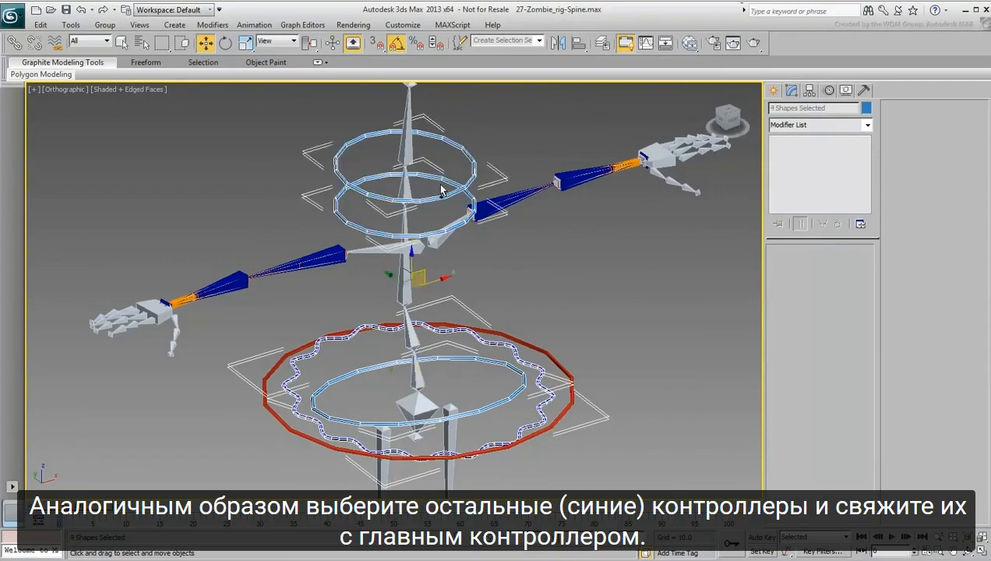
{"action": "left_click", "coordinate": [16, 46]}
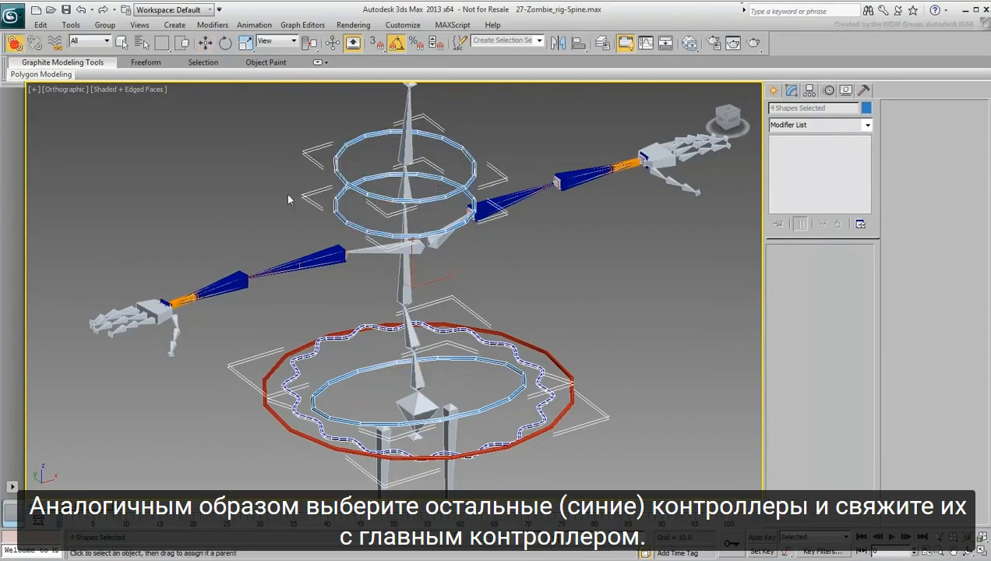
{"action": "left_click_drag", "start_coordinate": [568, 405], "coordinate": [562, 413]}
{"action": "scroll", "coordinate": [446, 347], "scroll_direction": "down", "scroll_amount": 4}
{"action": "middle_click_drag", "start_coordinate": [446, 347], "coordinate": [436, 303]}
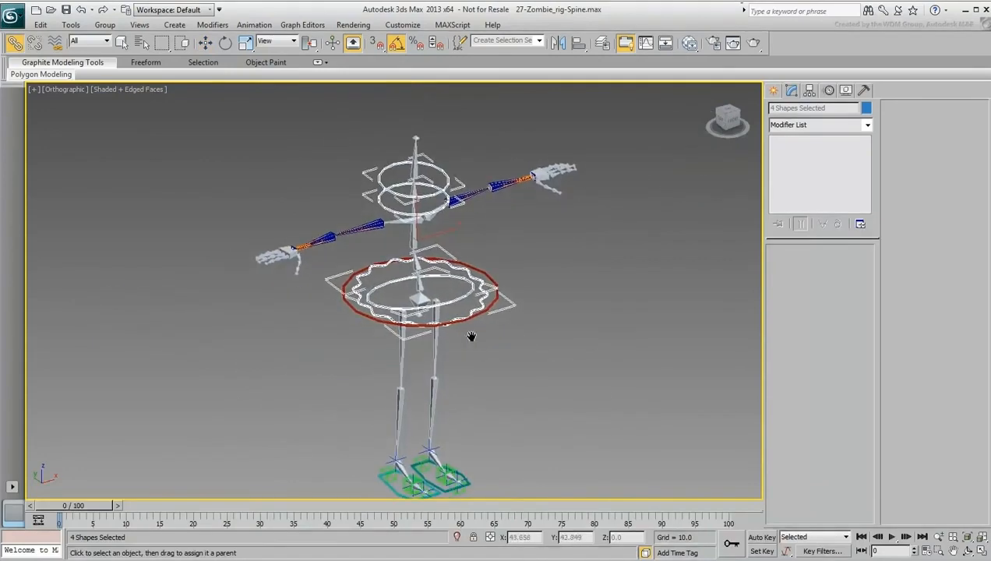
- Test-move and test-rotate zombie_COM_ctrl to check that the skeleton and the blue controllers follow, cancelling each transform
{"action": "right_click", "coordinate": [531, 350]}
{"action": "left_click", "coordinate": [549, 359]}
{"action": "left_click", "coordinate": [535, 346]}
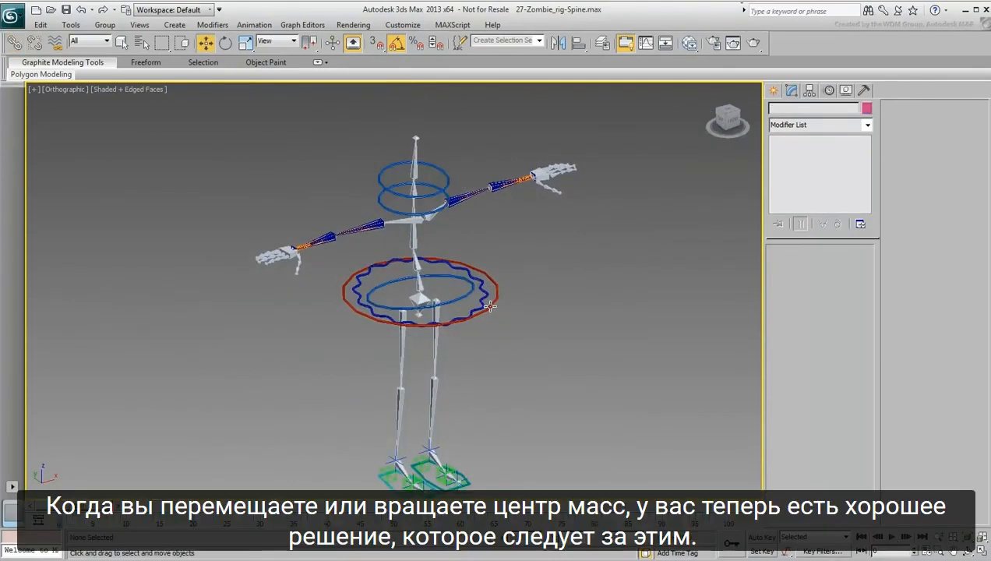
{"action": "left_click", "coordinate": [487, 304]}
{"action": "mouse_move", "coordinate": [412, 274]}
{"action": "left_mouse_down"}
{"action": "mouse_move", "coordinate": [425, 318]}
{"action": "mouse_move", "coordinate": [405, 285]}
{"action": "mouse_move", "coordinate": [434, 300]}
{"action": "mouse_move", "coordinate": [424, 288]}
{"action": "mouse_move", "coordinate": [397, 300]}
{"action": "mouse_move", "coordinate": [428, 280]}
{"action": "left_mouse_up"}
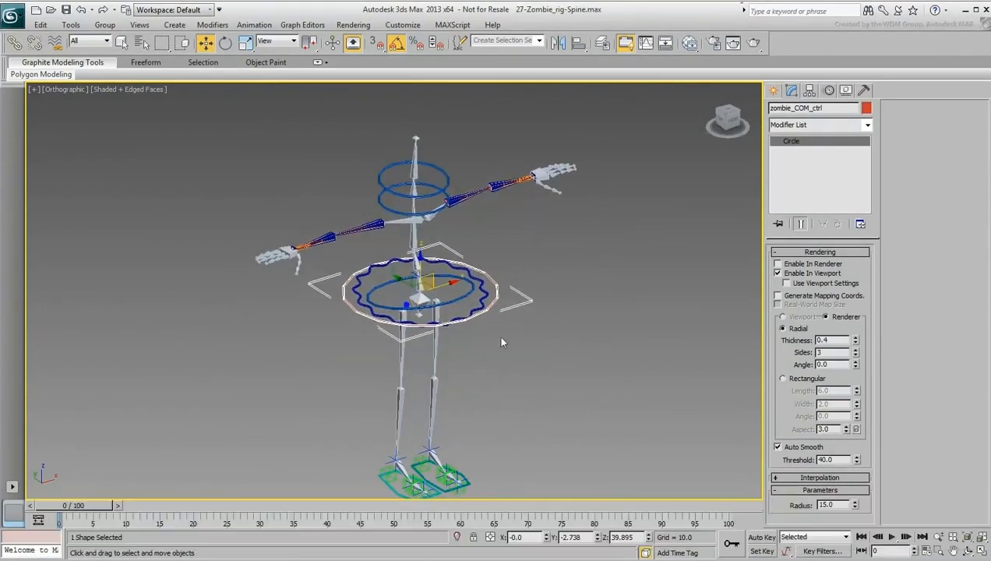
{"action": "right_click", "coordinate": [514, 342]}
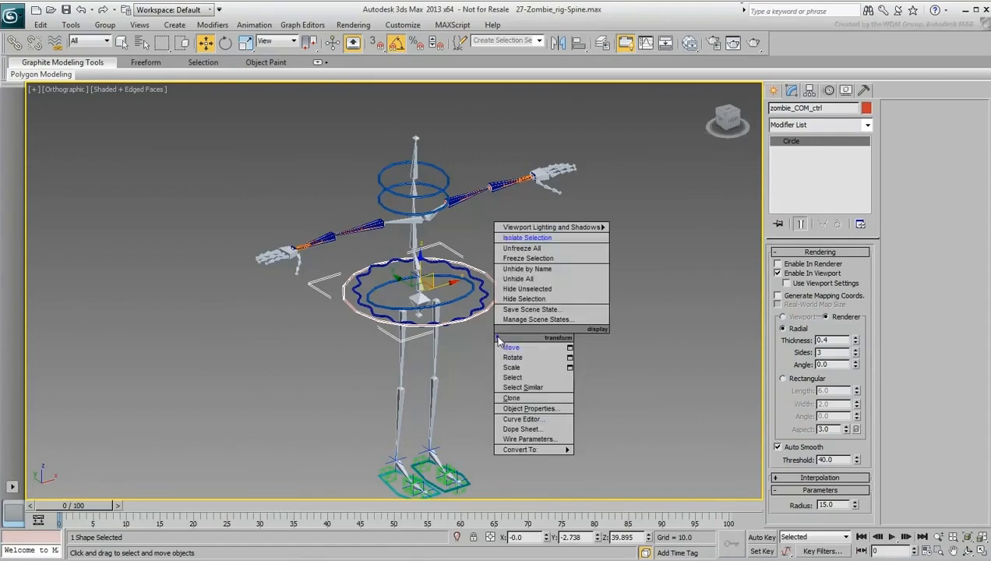
{"action": "left_click", "coordinate": [514, 355]}
{"action": "left_click_drag", "start_coordinate": [412, 306], "coordinate": [434, 299]}
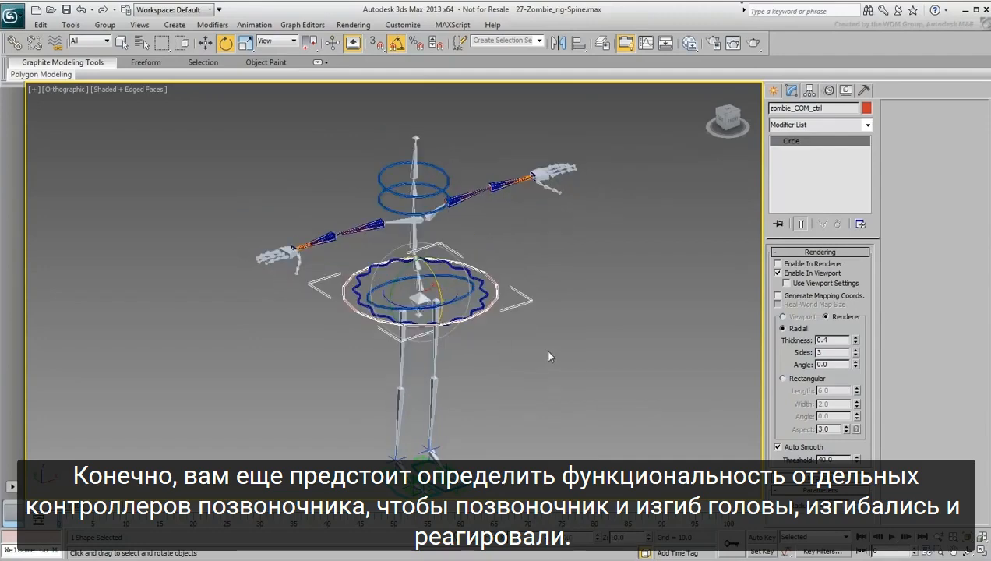